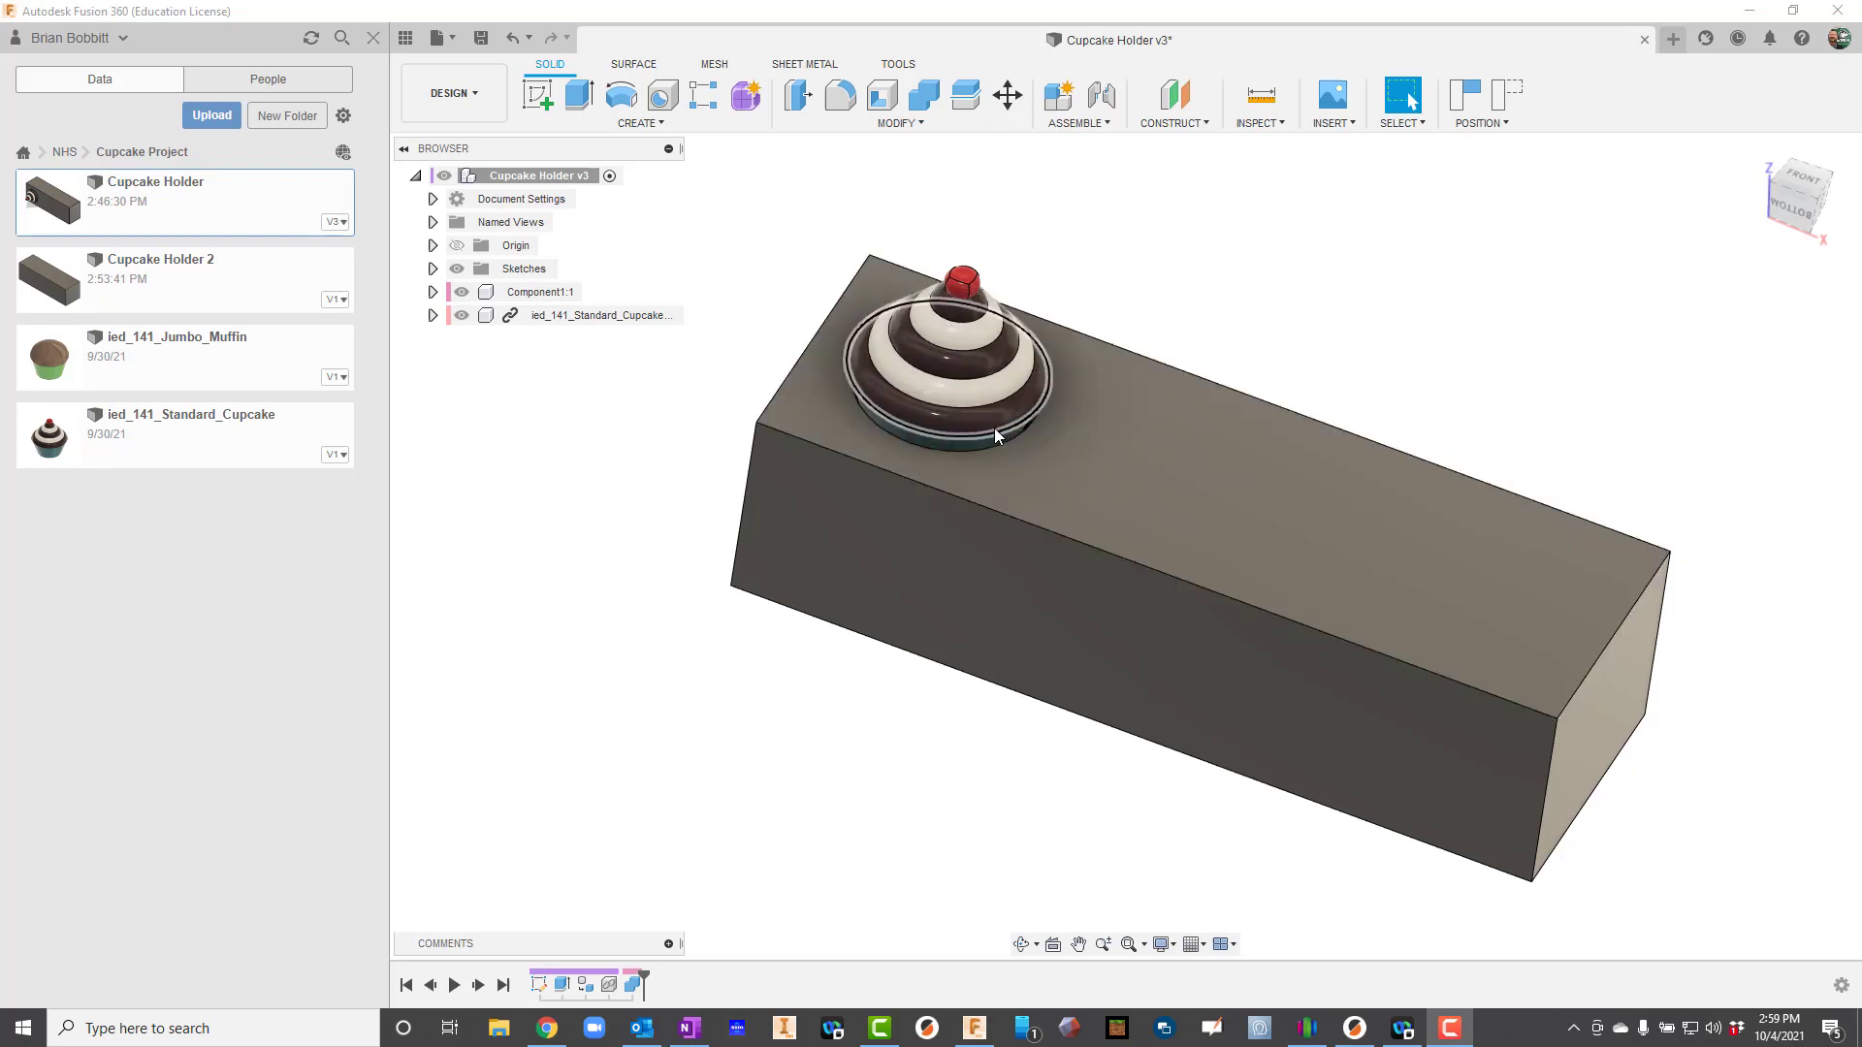
- Preview the finished pocket by lifting the cupcake out, then start a new design saved as Cupcake Project
drag(991, 426, 771, 260)
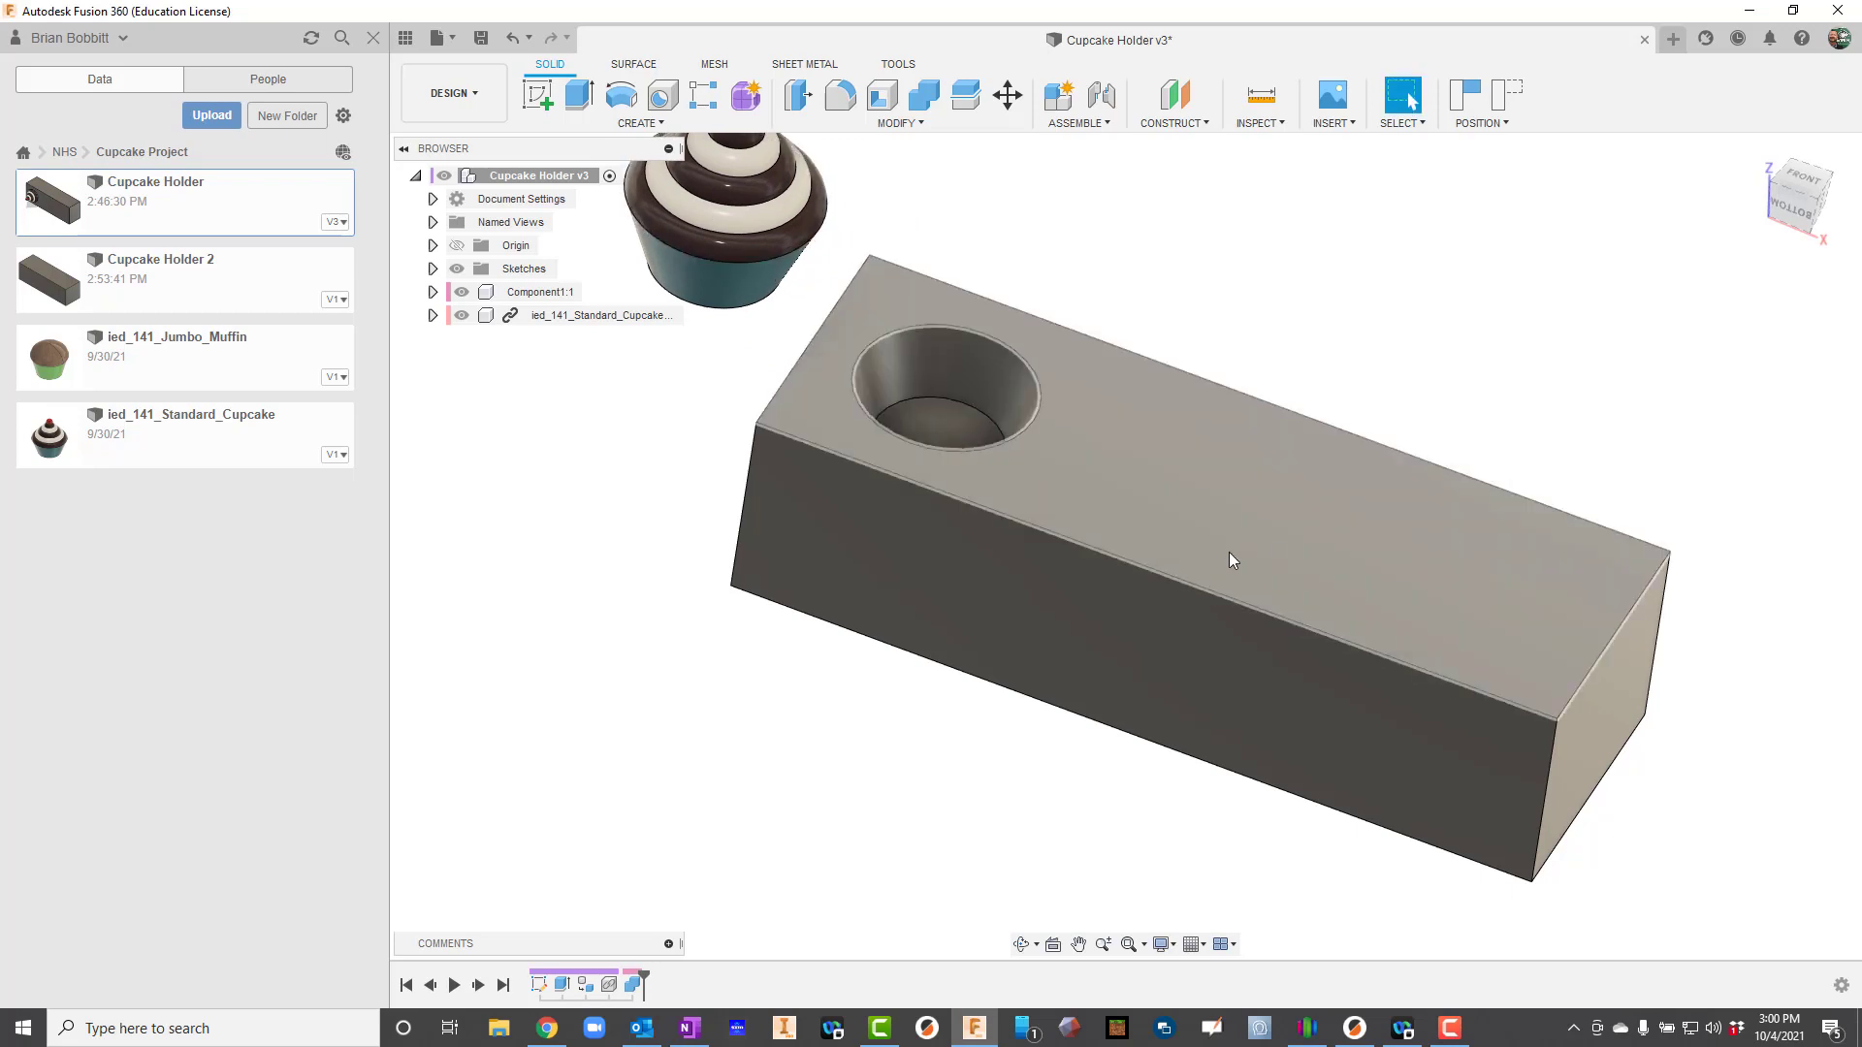
drag(731, 236, 958, 407)
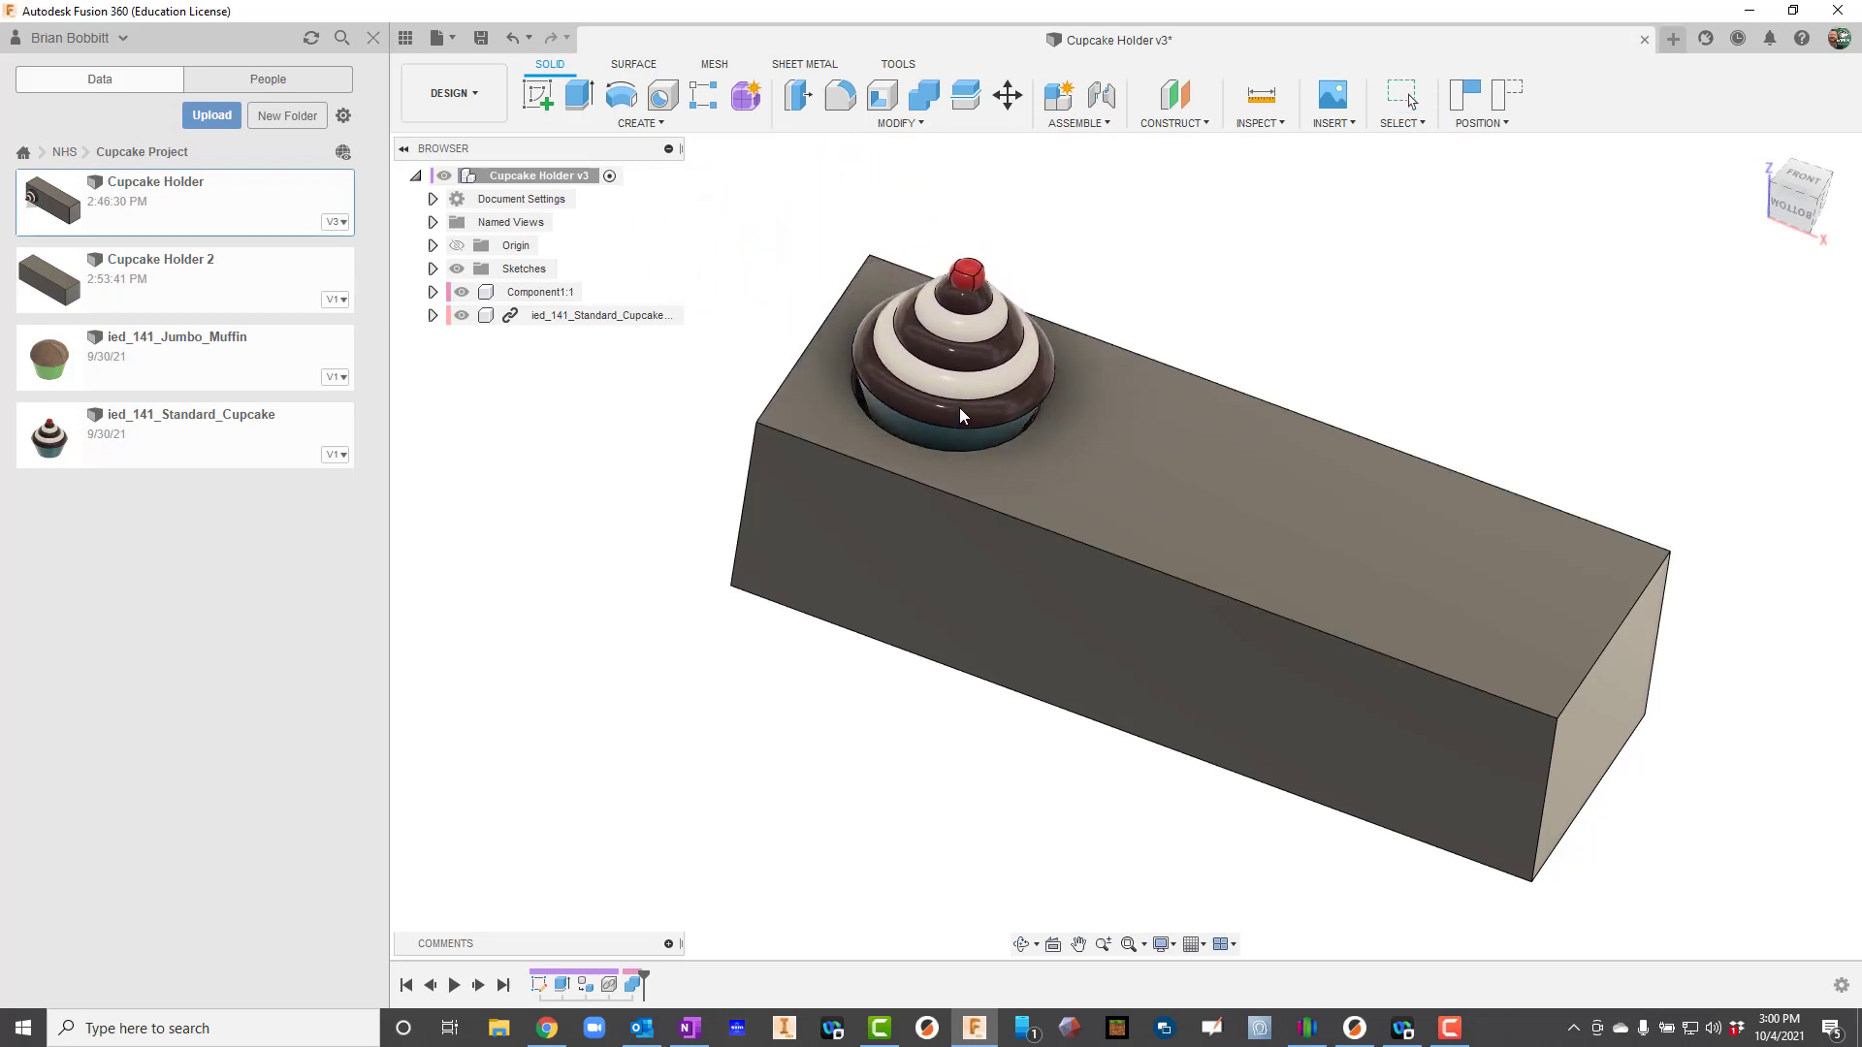
click(437, 41)
click(444, 70)
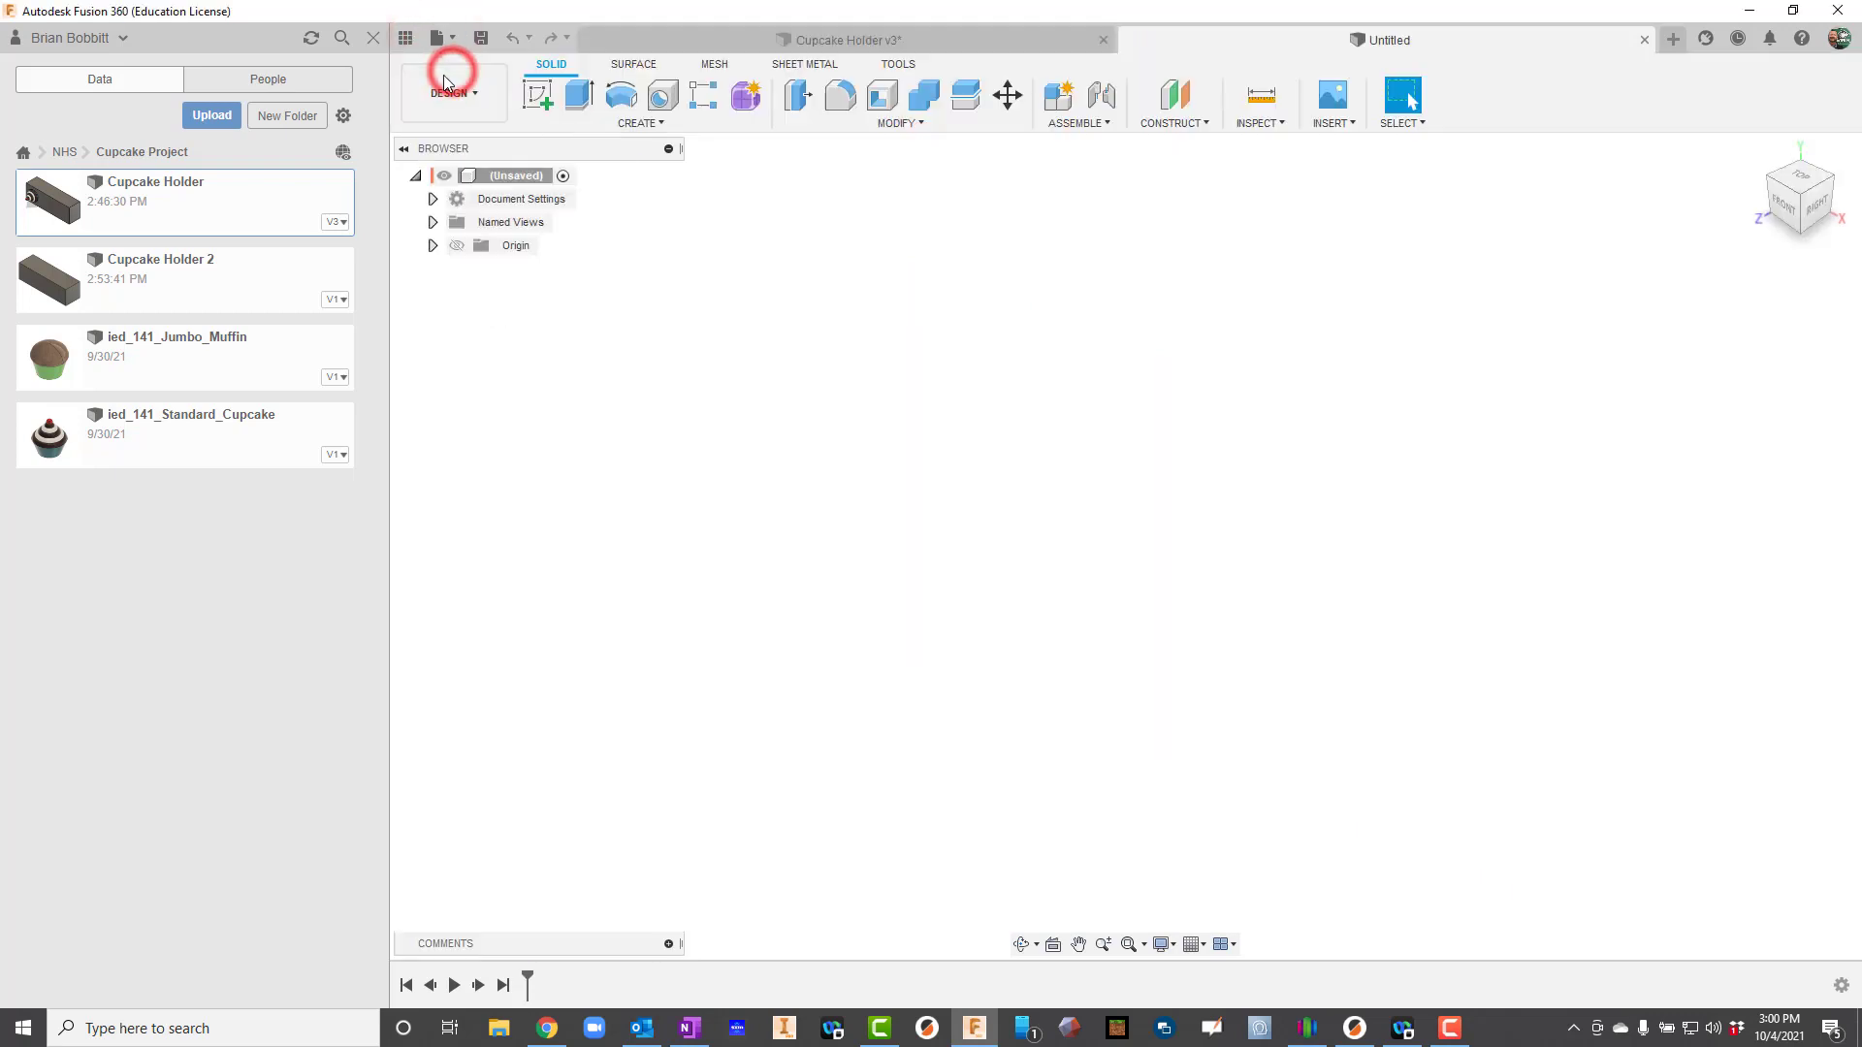
click(480, 39)
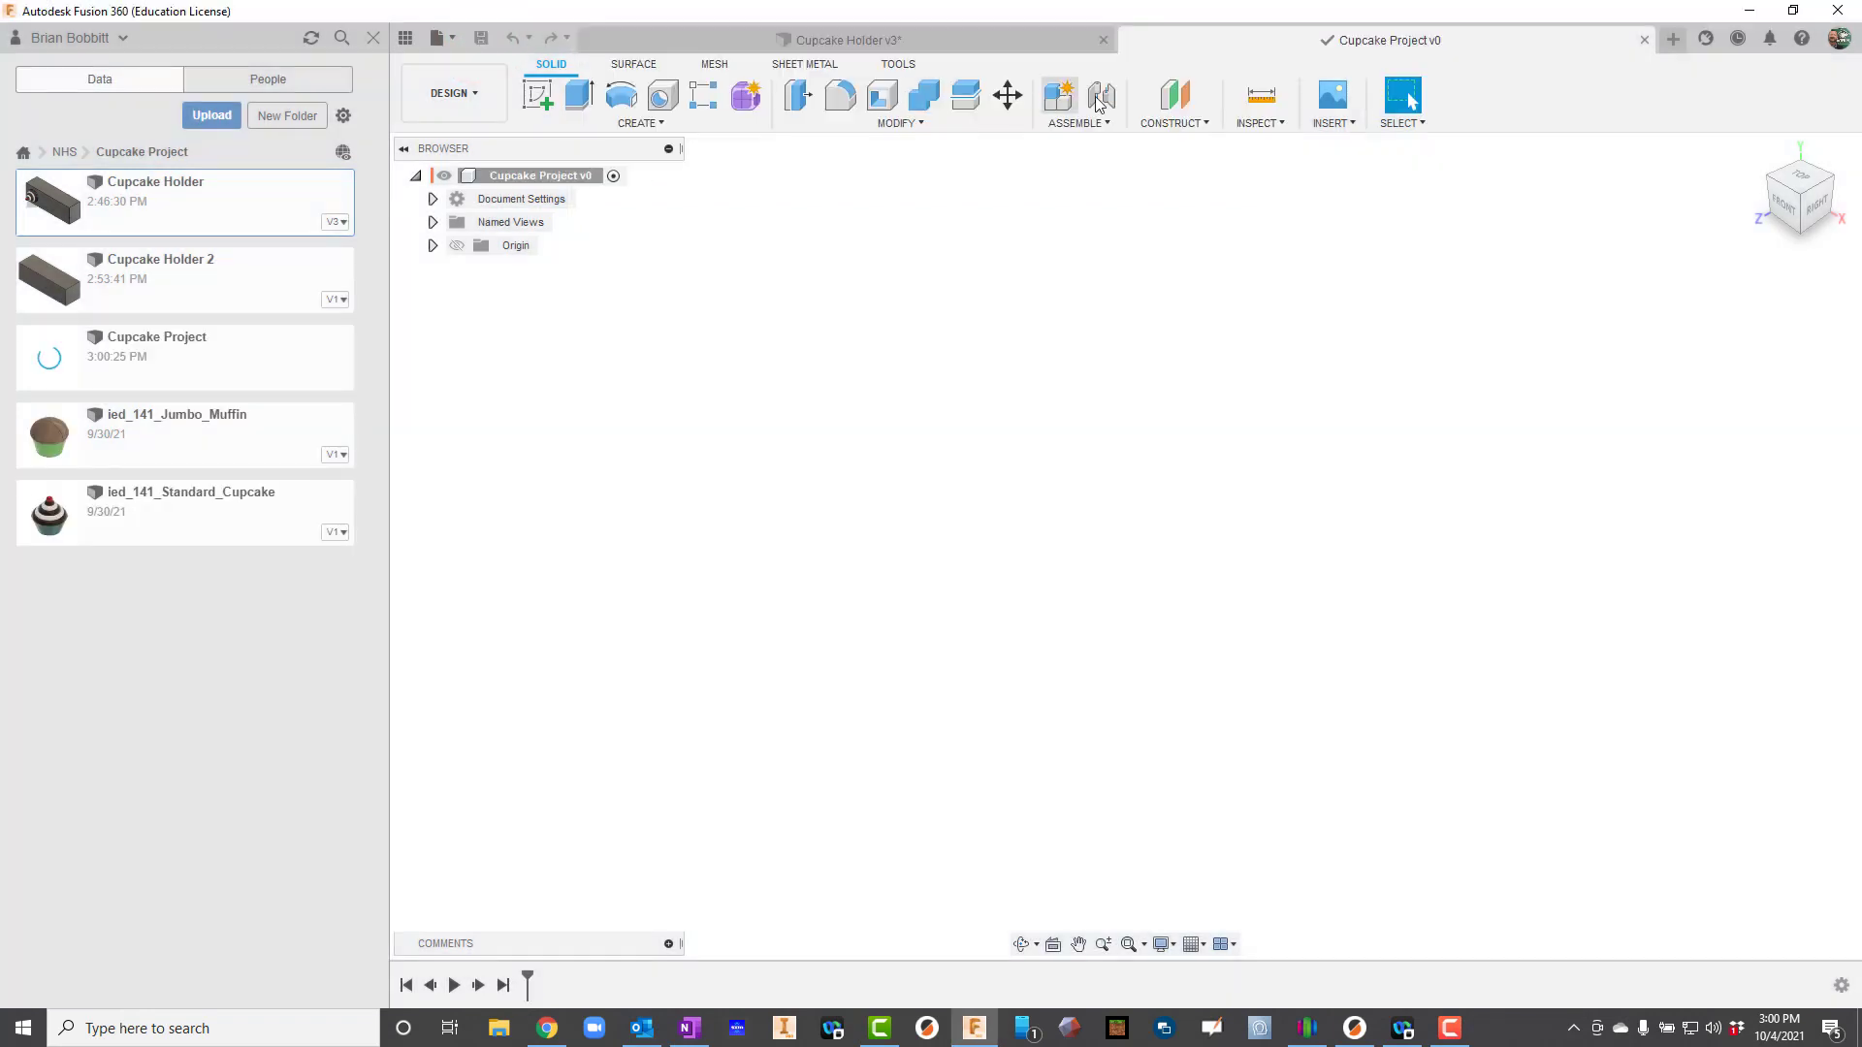
- Add a new empty component named Cupcake Base
click(1076, 123)
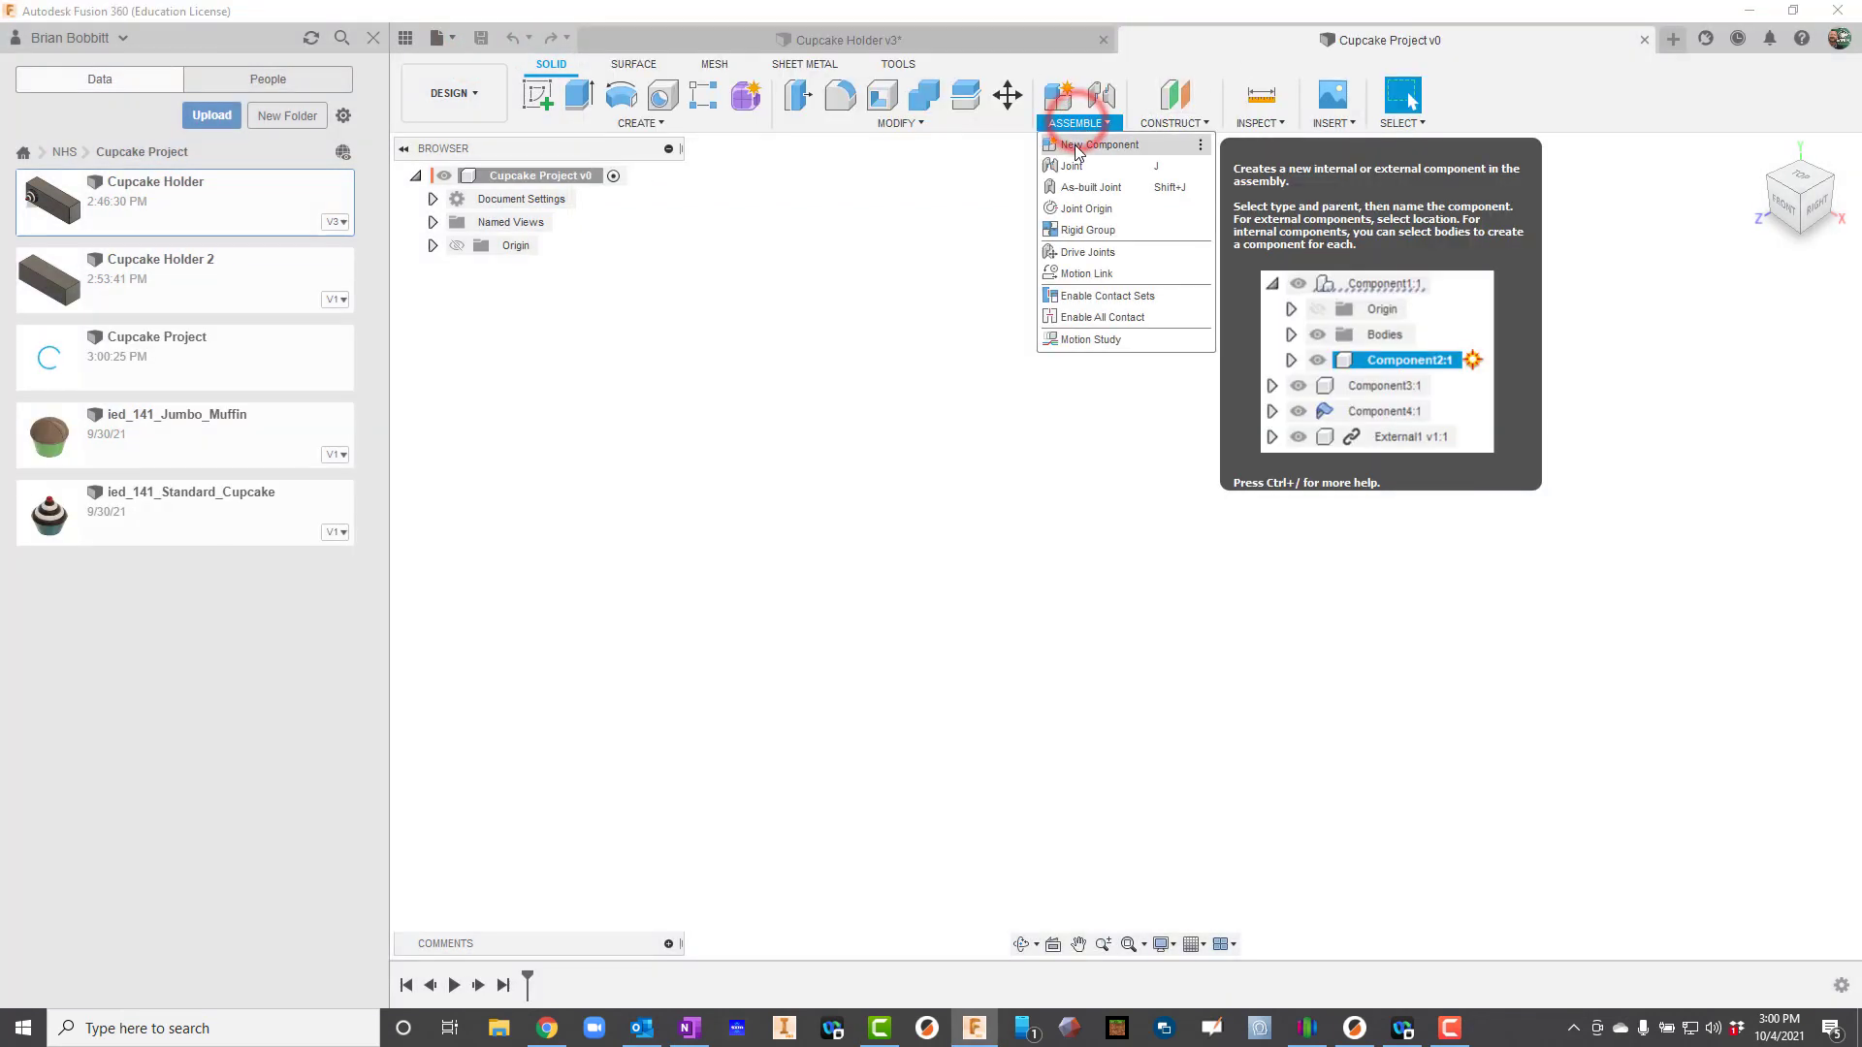
click(1077, 146)
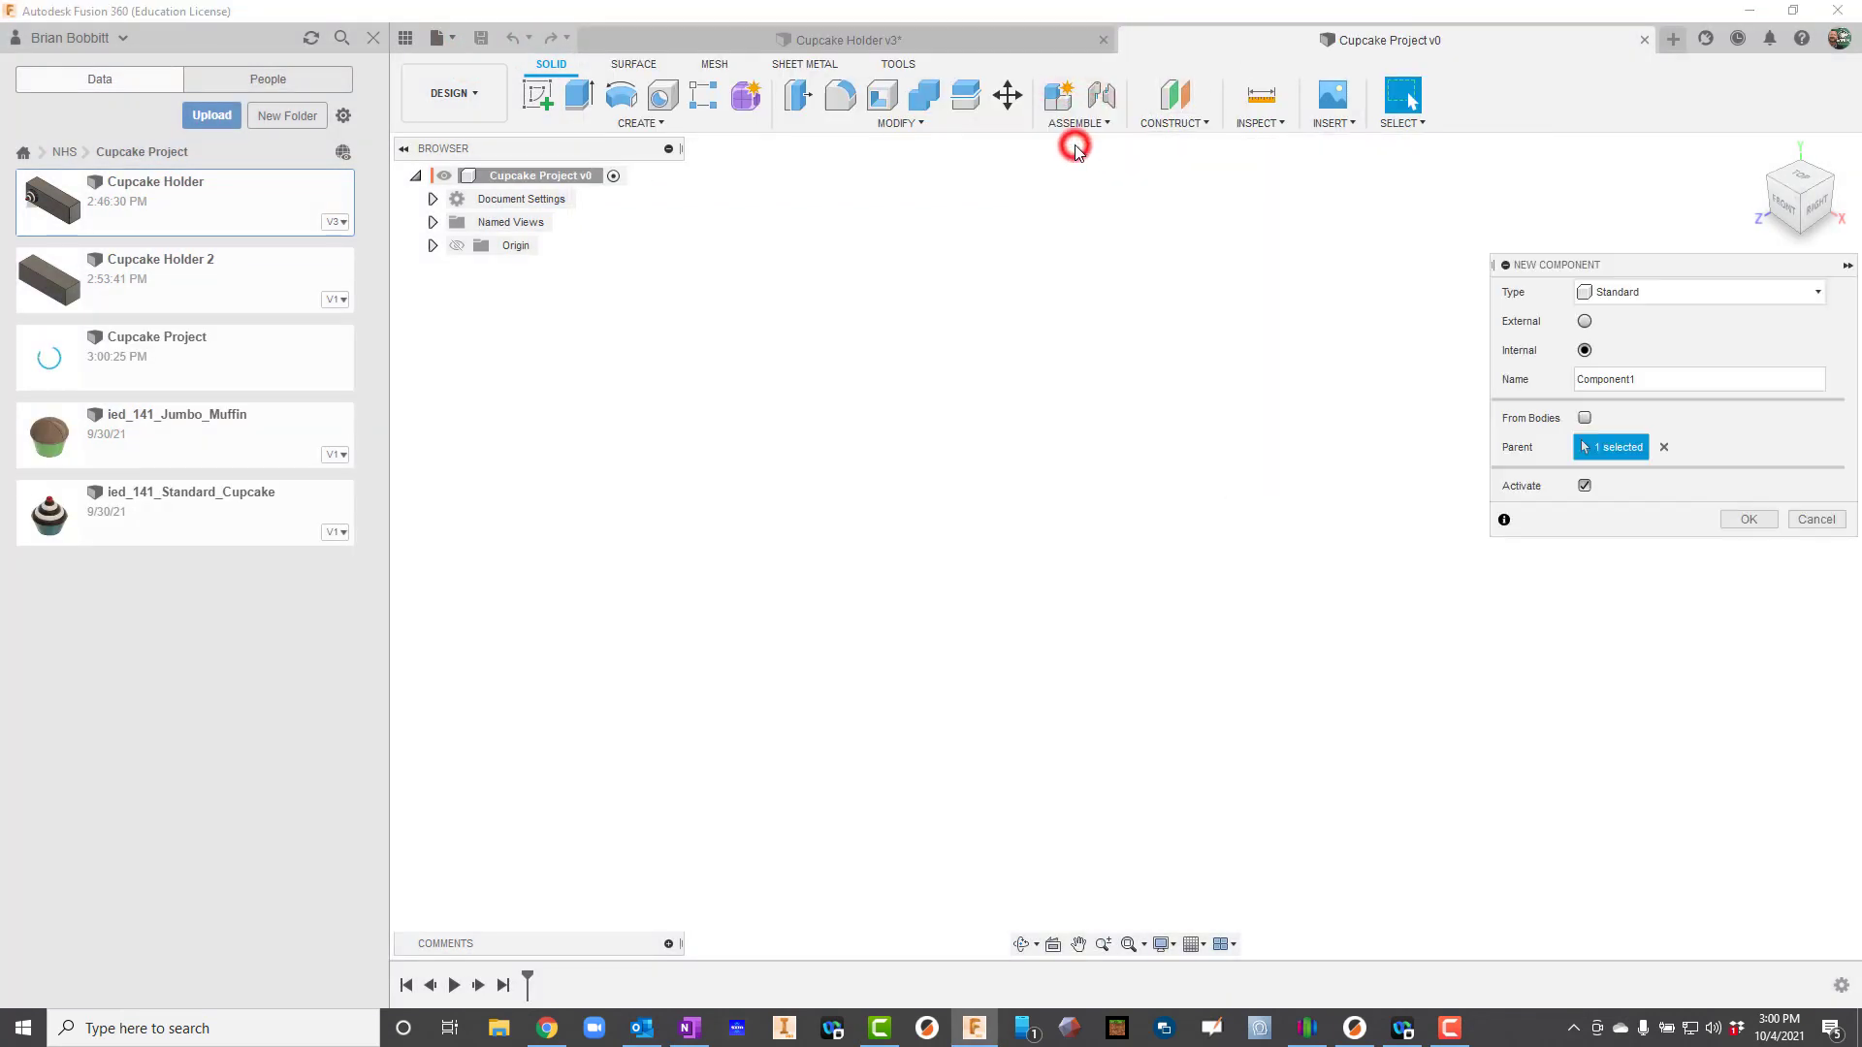
click(1647, 380)
double_click(1646, 380)
text(Cup)
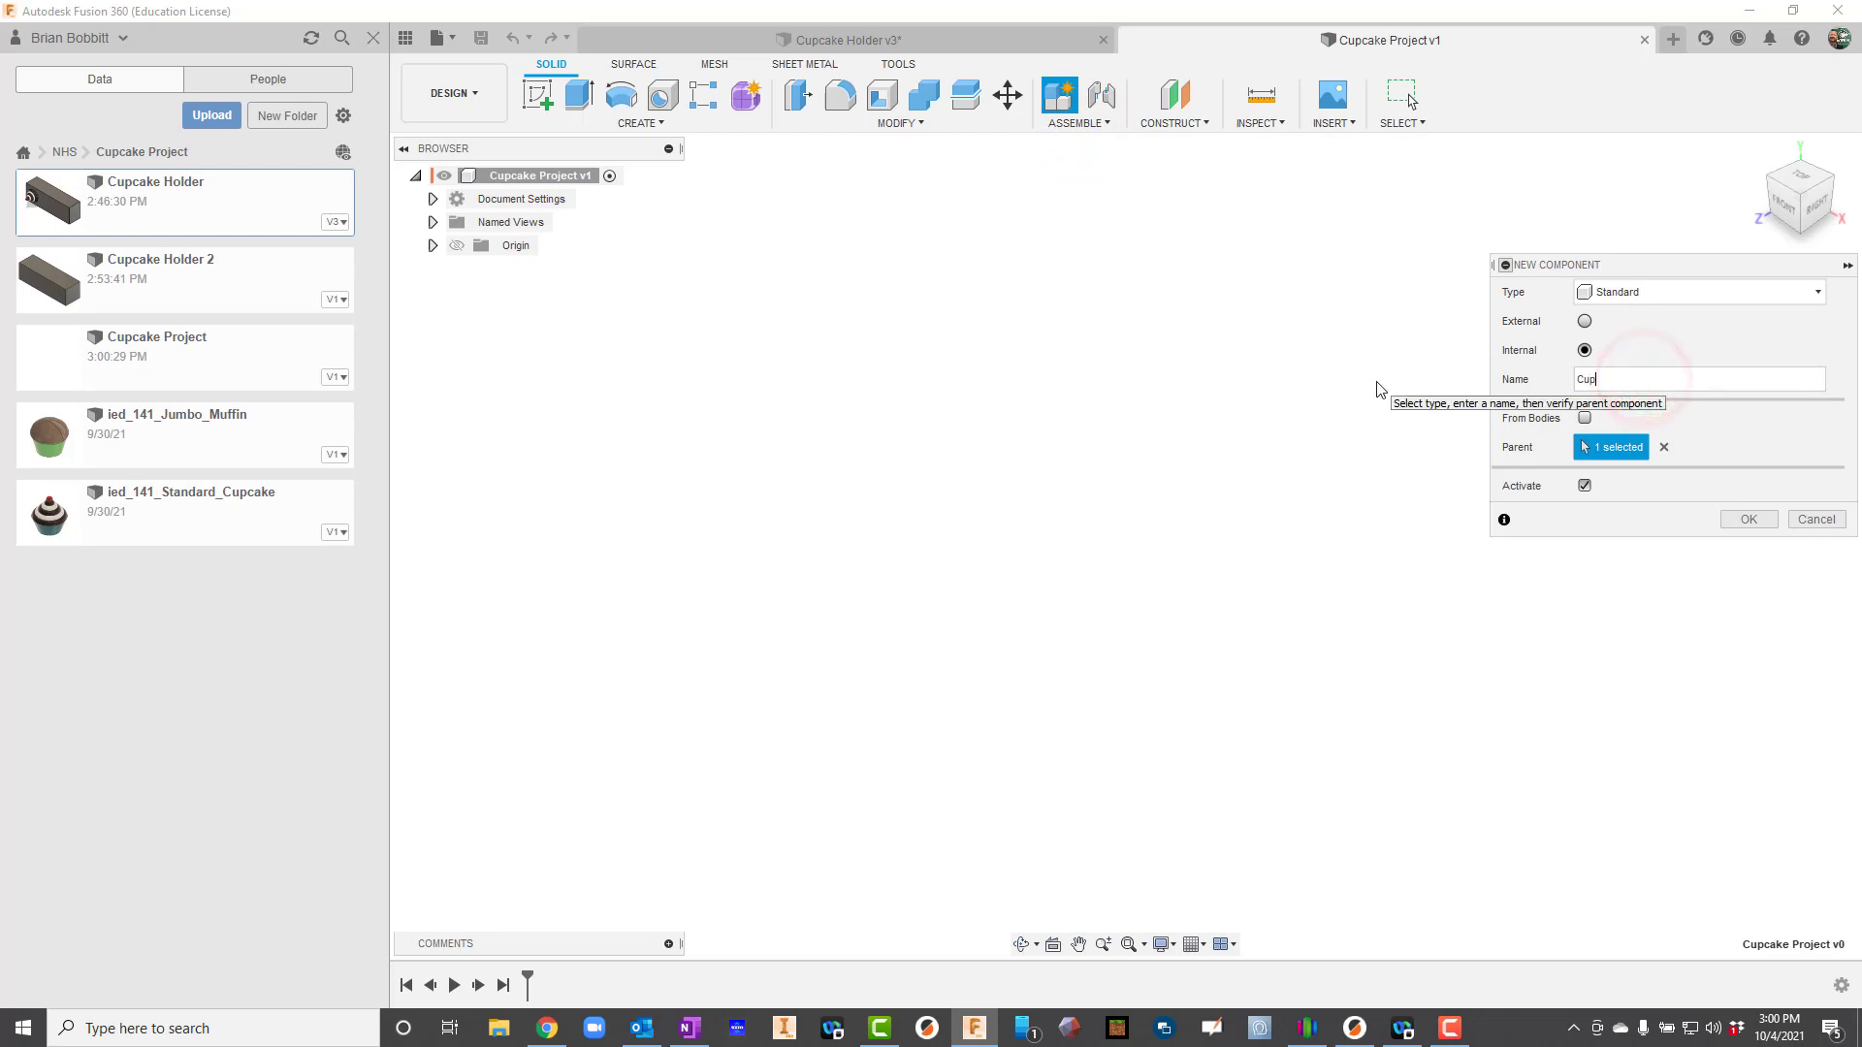
text(cake Base)
key(Return)
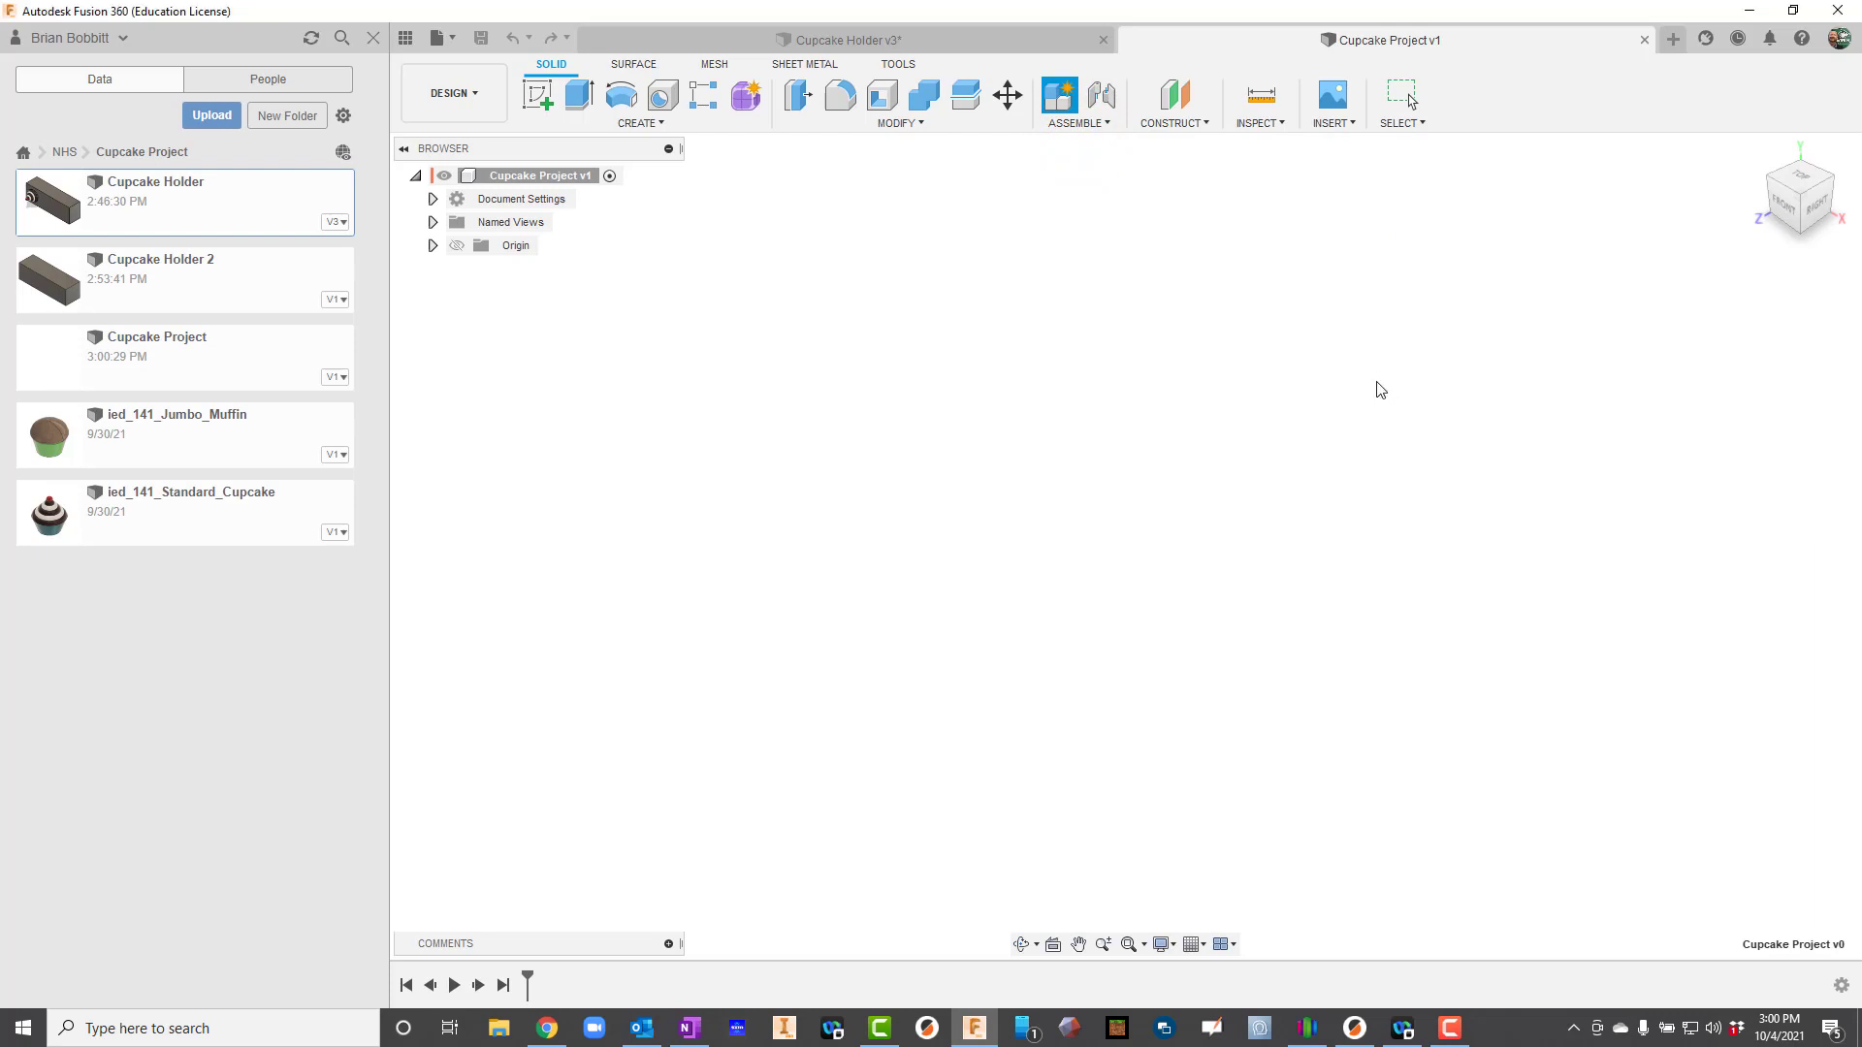
- Sketch a 10 by 3 inch rectangle from the origin on the front plane
click(535, 95)
click(1194, 528)
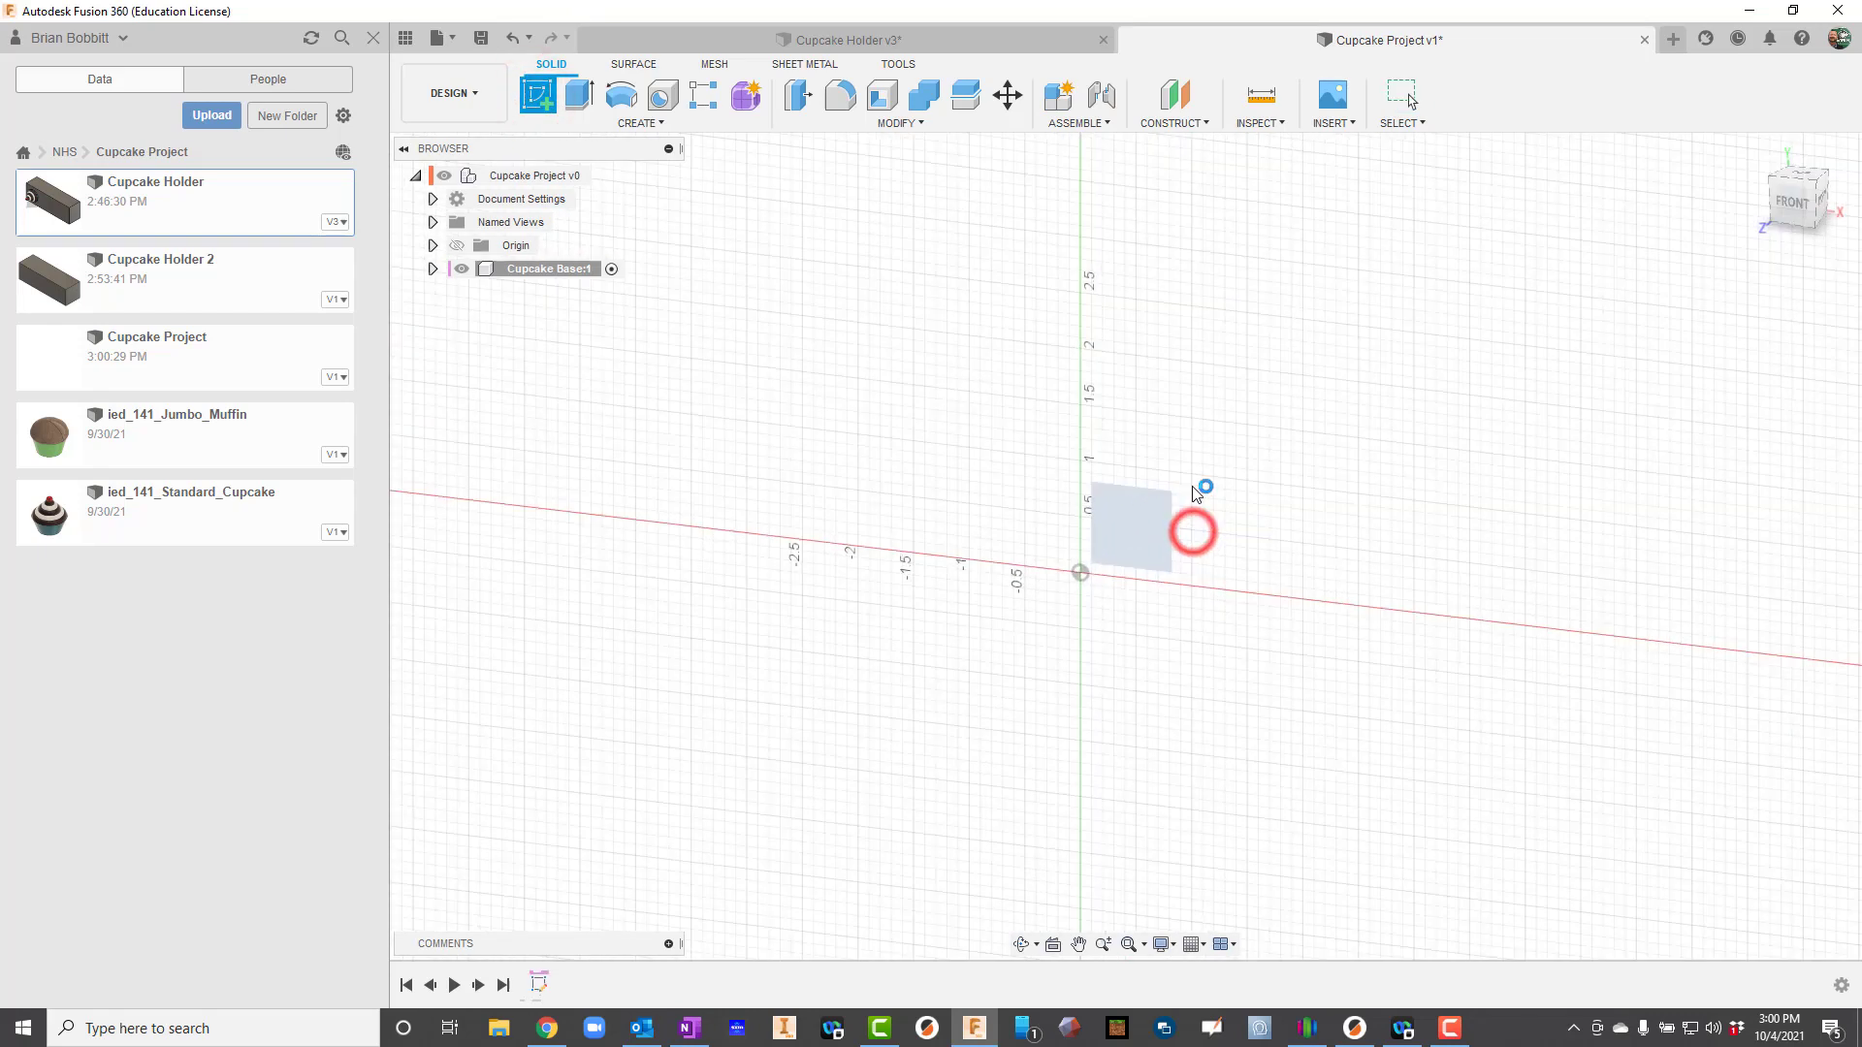
click(537, 95)
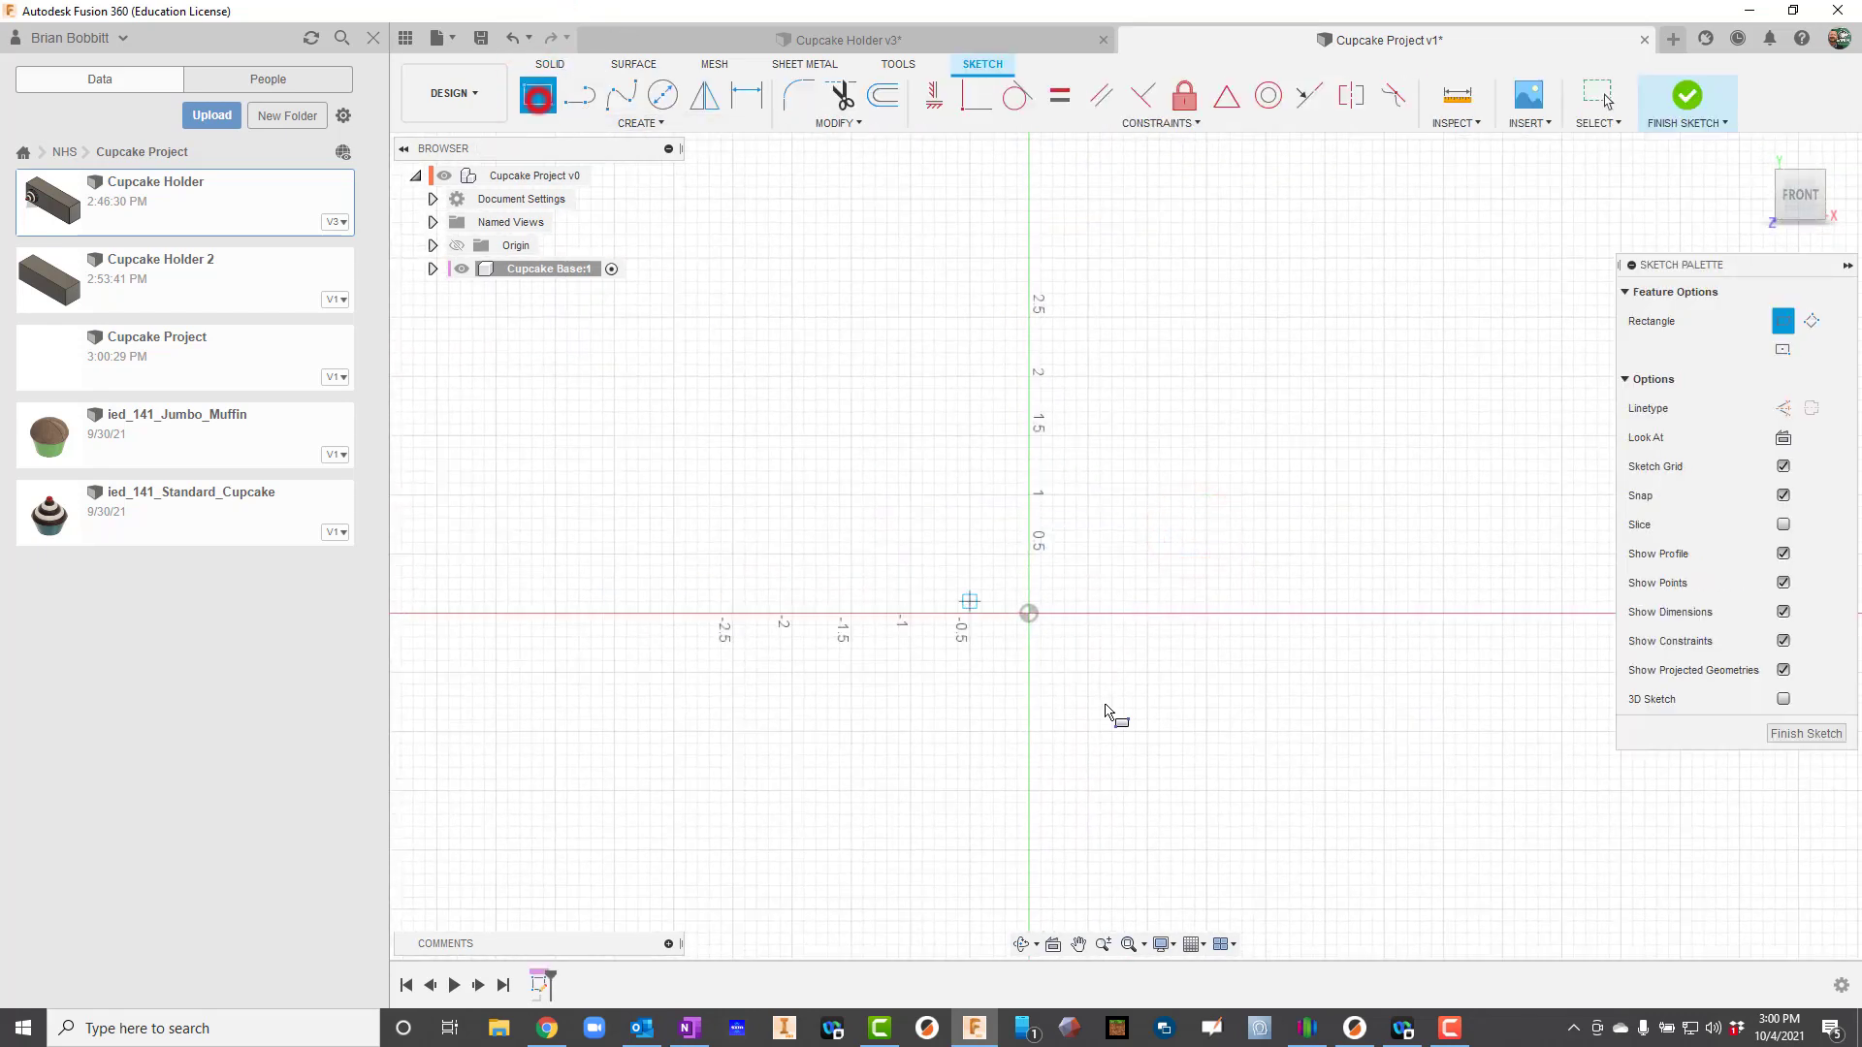
click(1028, 613)
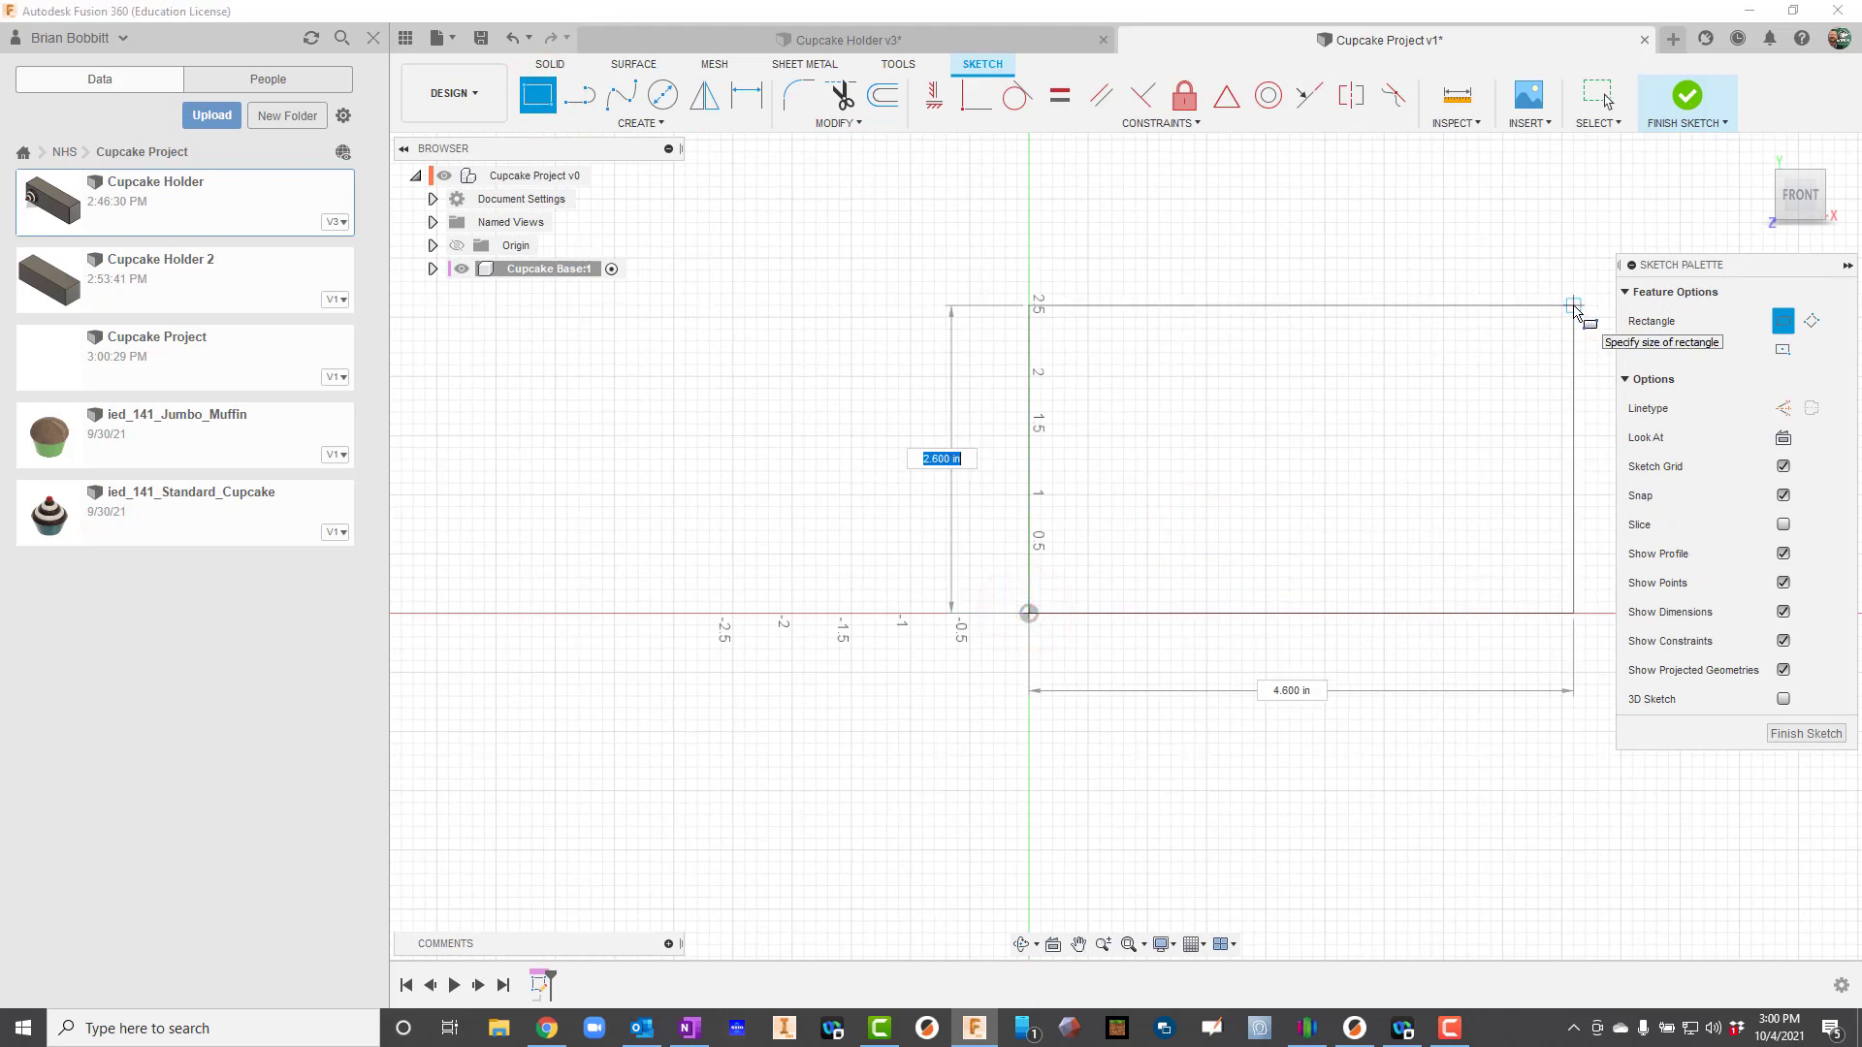
text(3)
key(Tab)
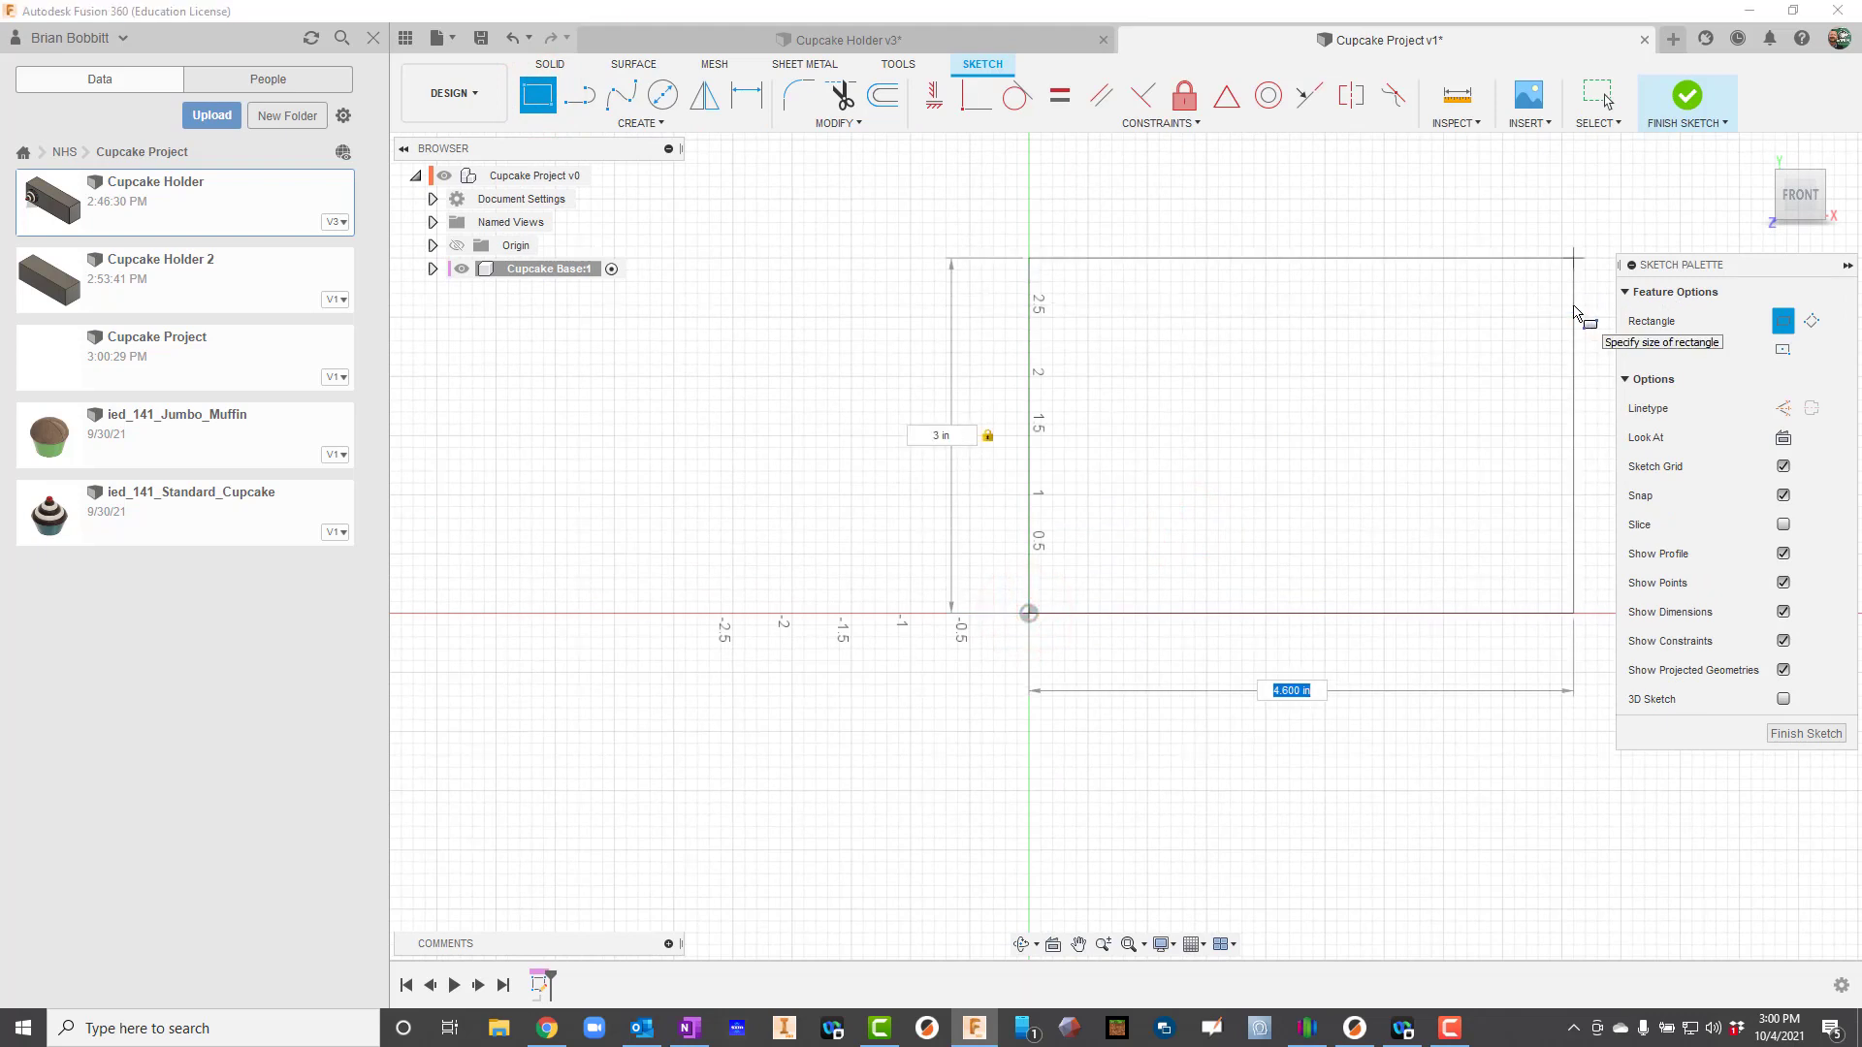
key(Return)
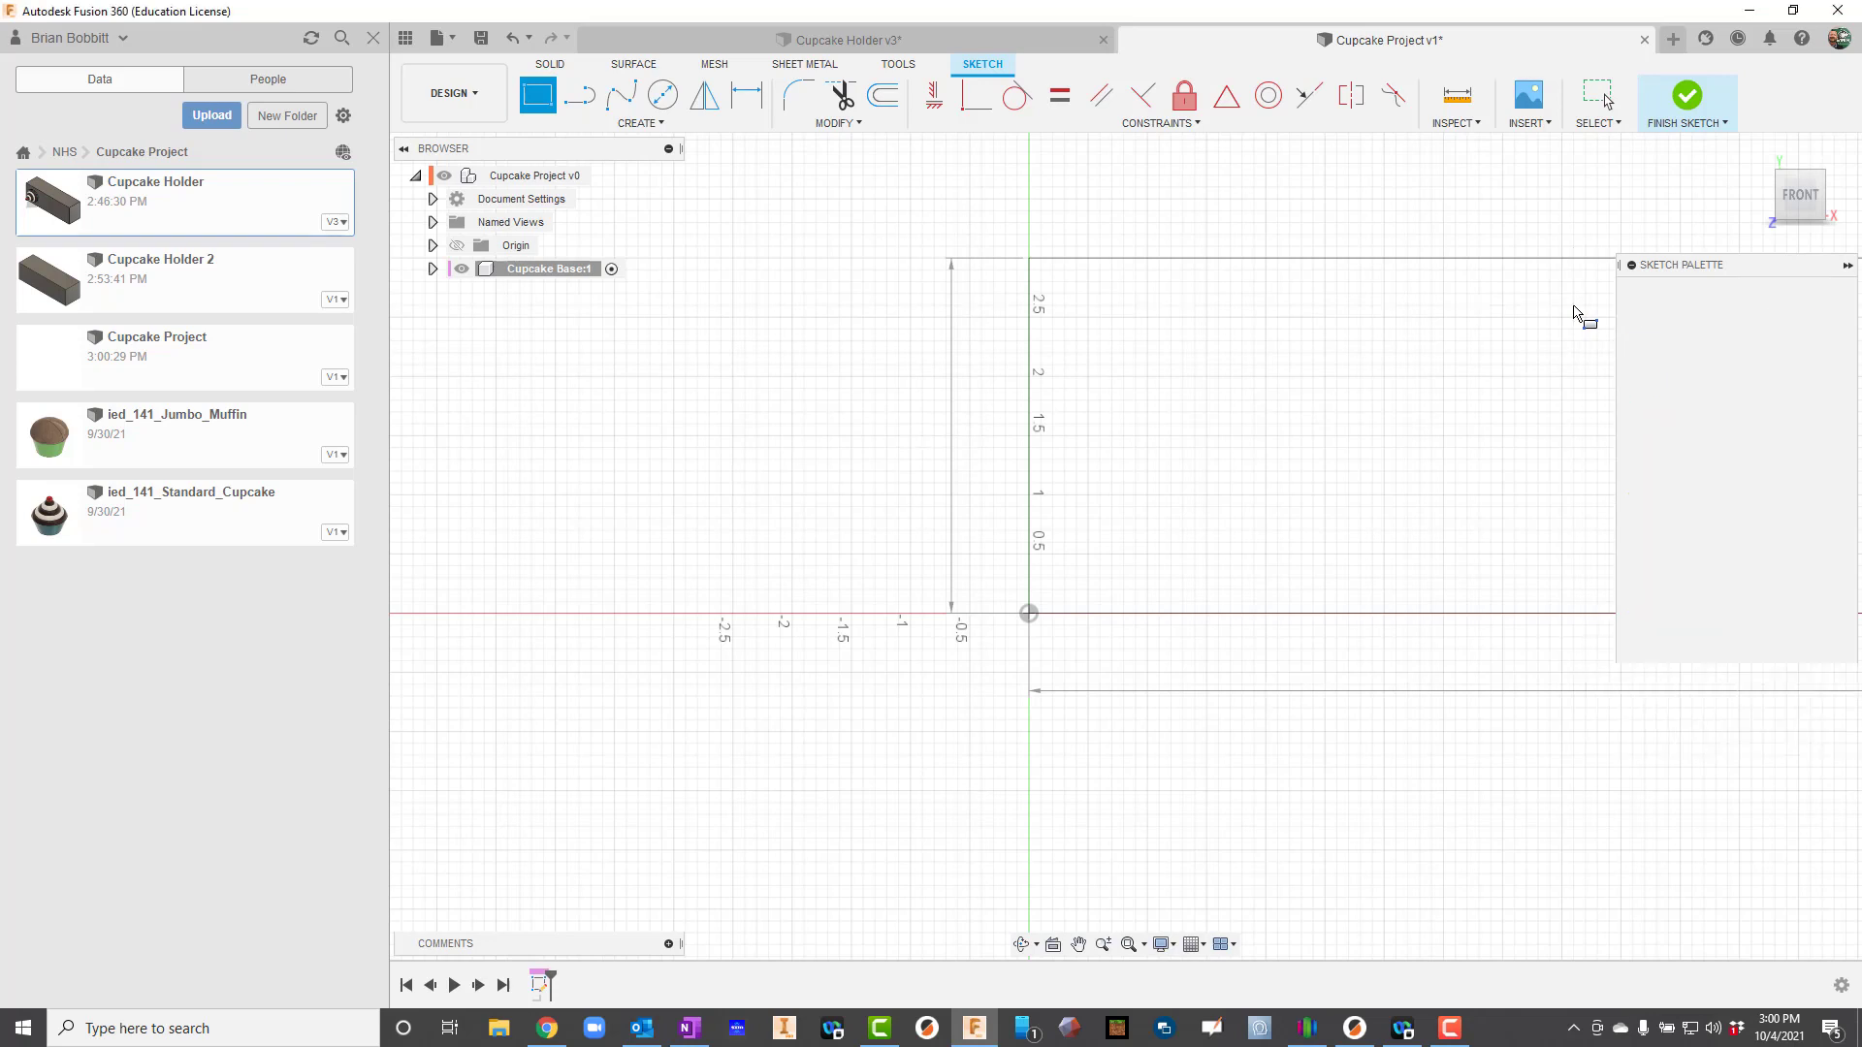
- Extrude the rectangle 3 inches into a solid block
key(e)
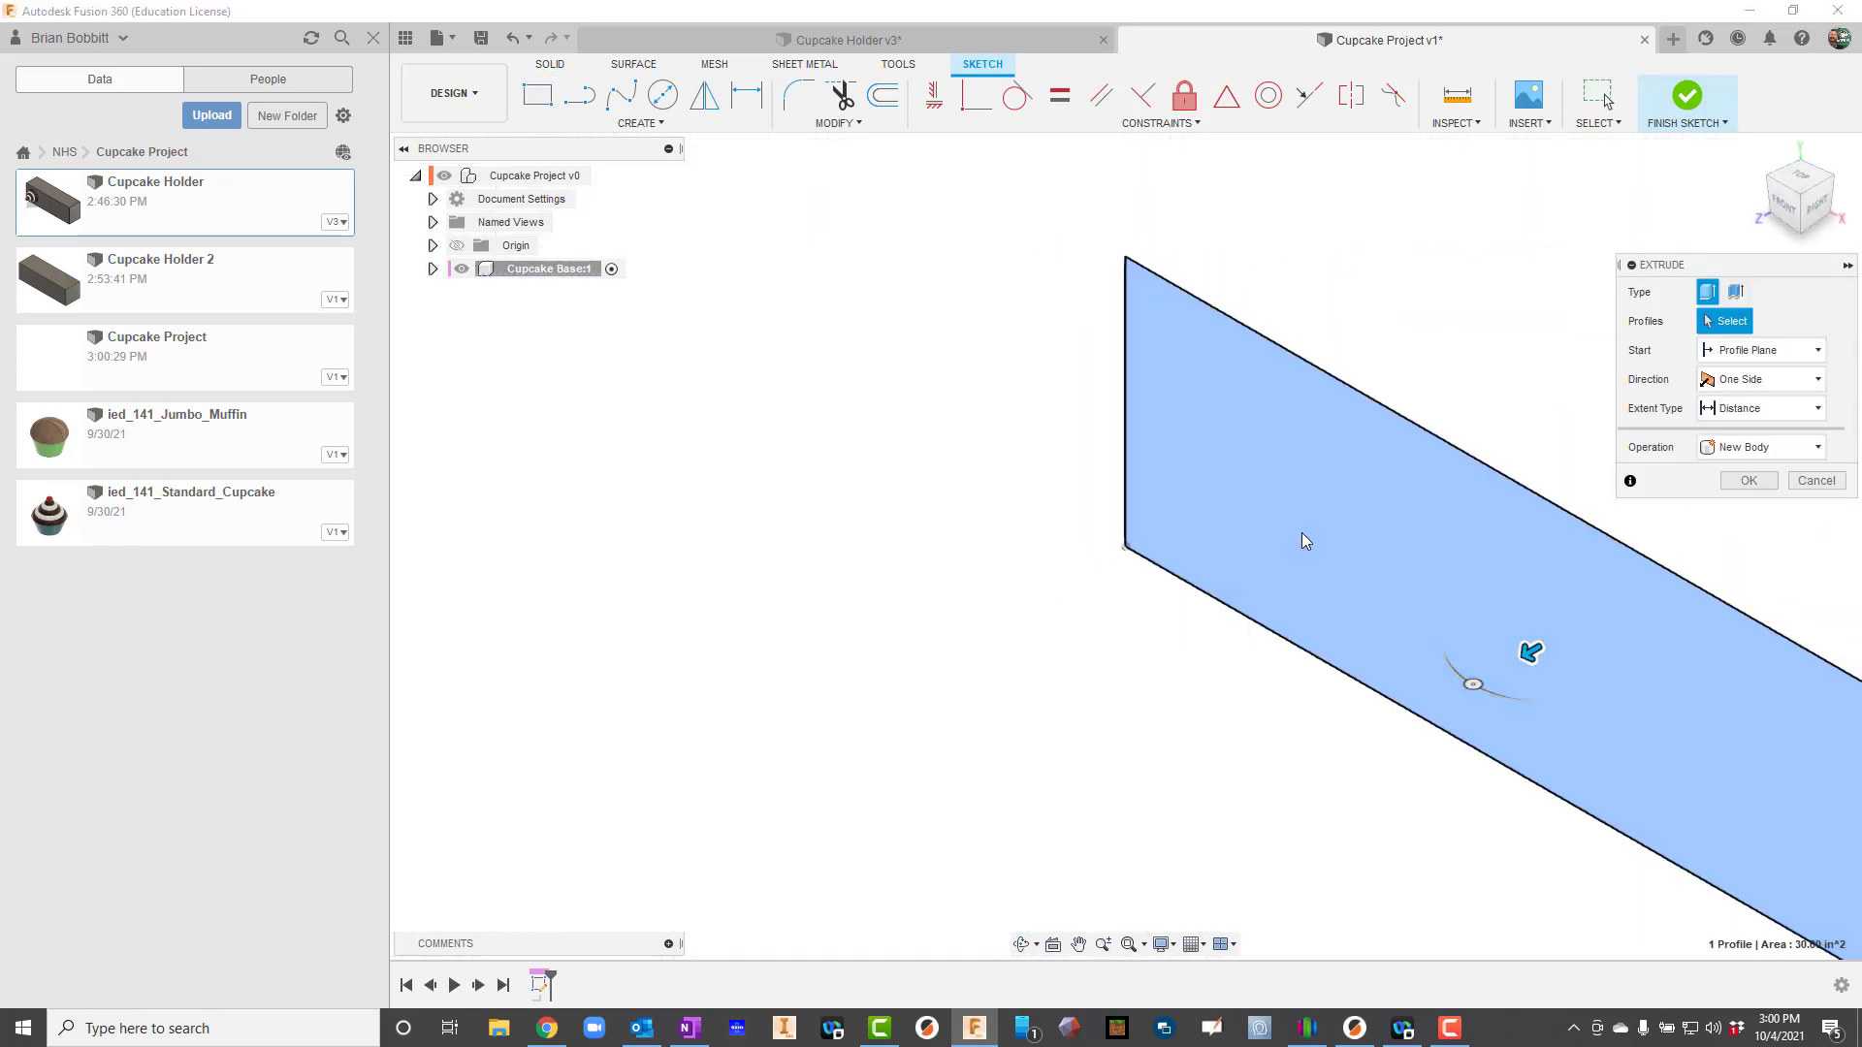
drag(1530, 653, 1368, 713)
key(Return)
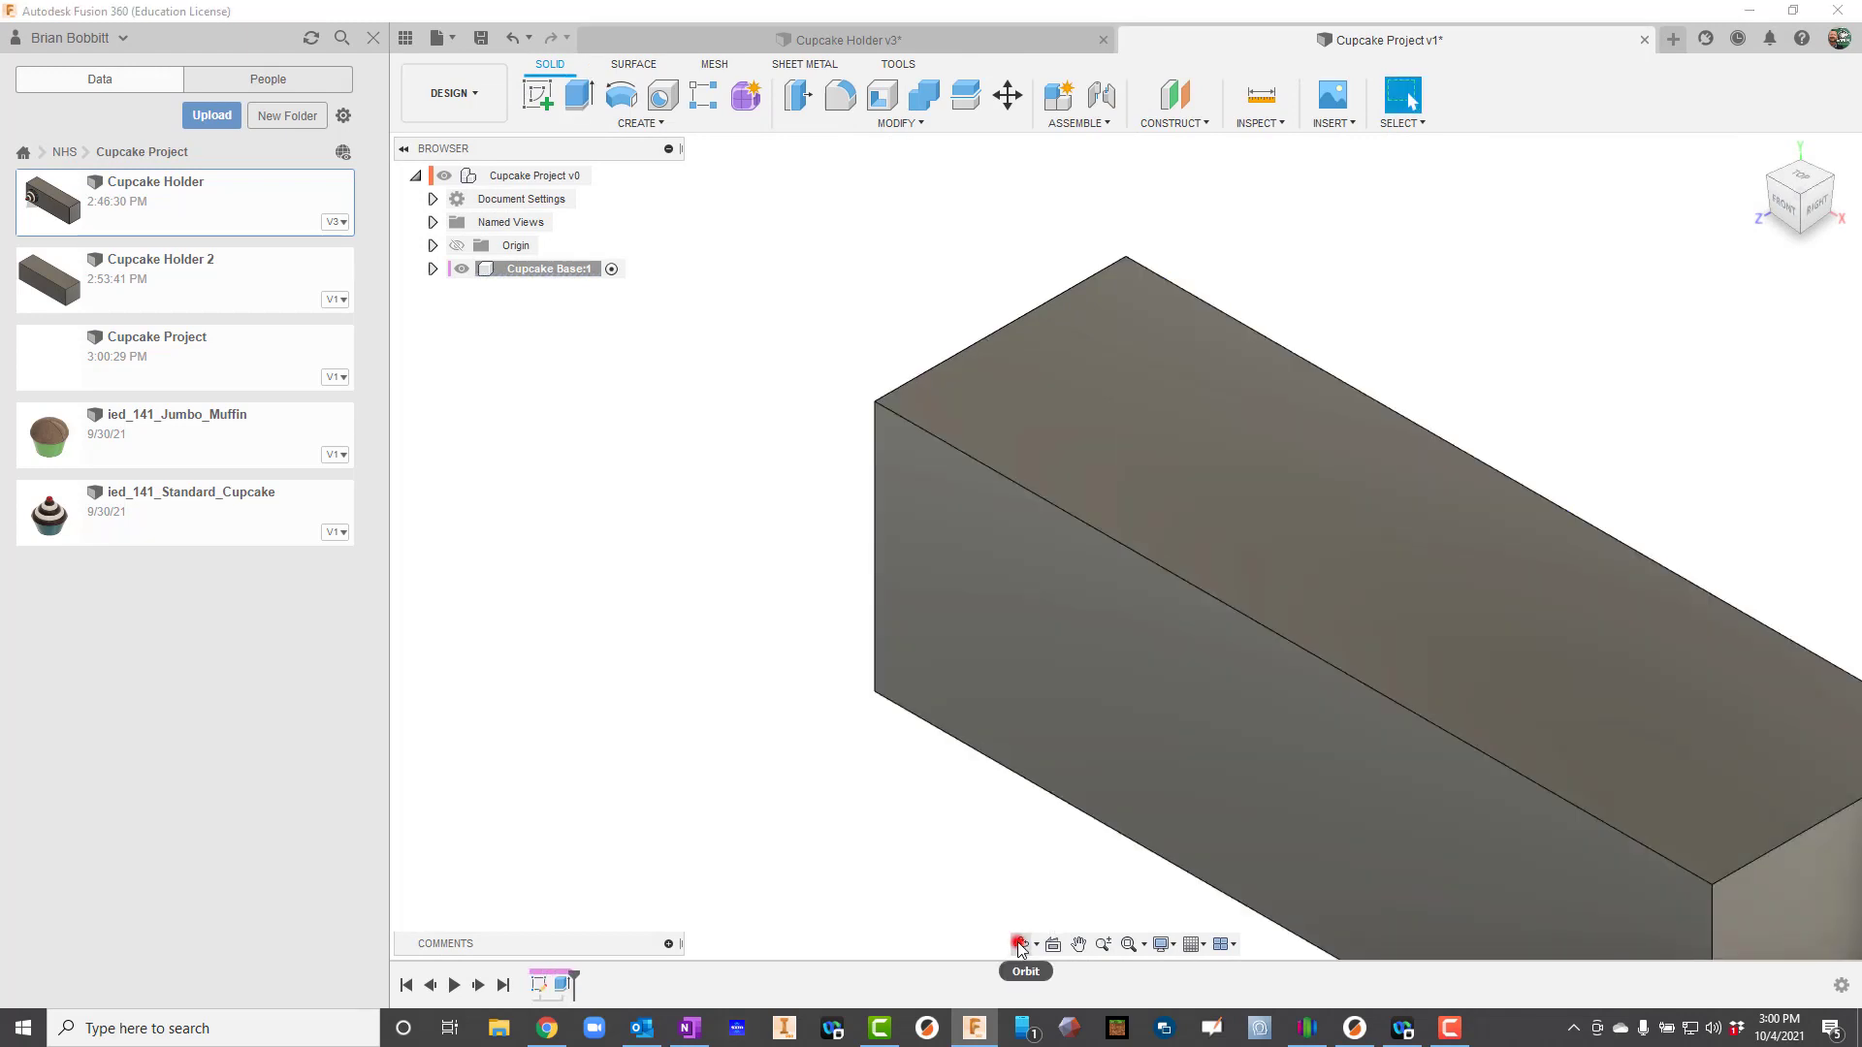
- Activate the top-level Cupcake Project and insert ied_141_Standard_Cupcake from the Data panel beside the block
click(1020, 944)
drag(1118, 680, 1142, 521)
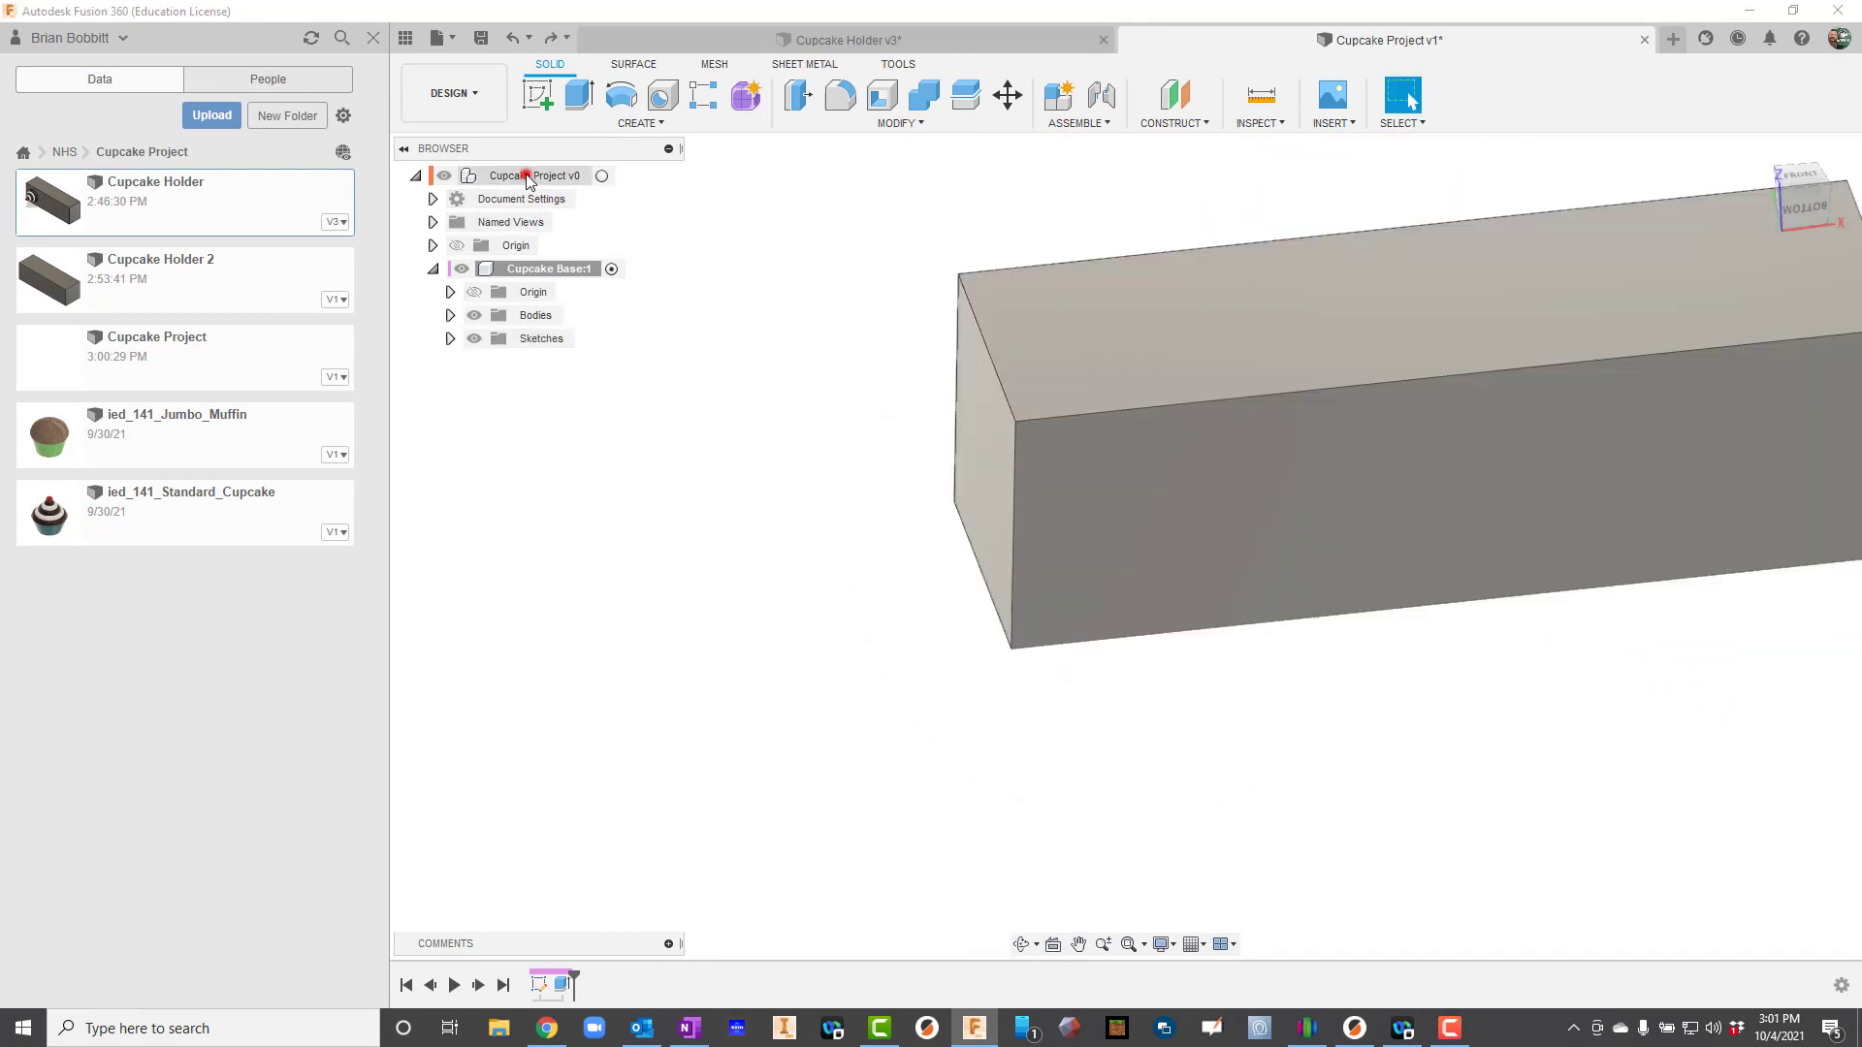
click(507, 177)
click(602, 176)
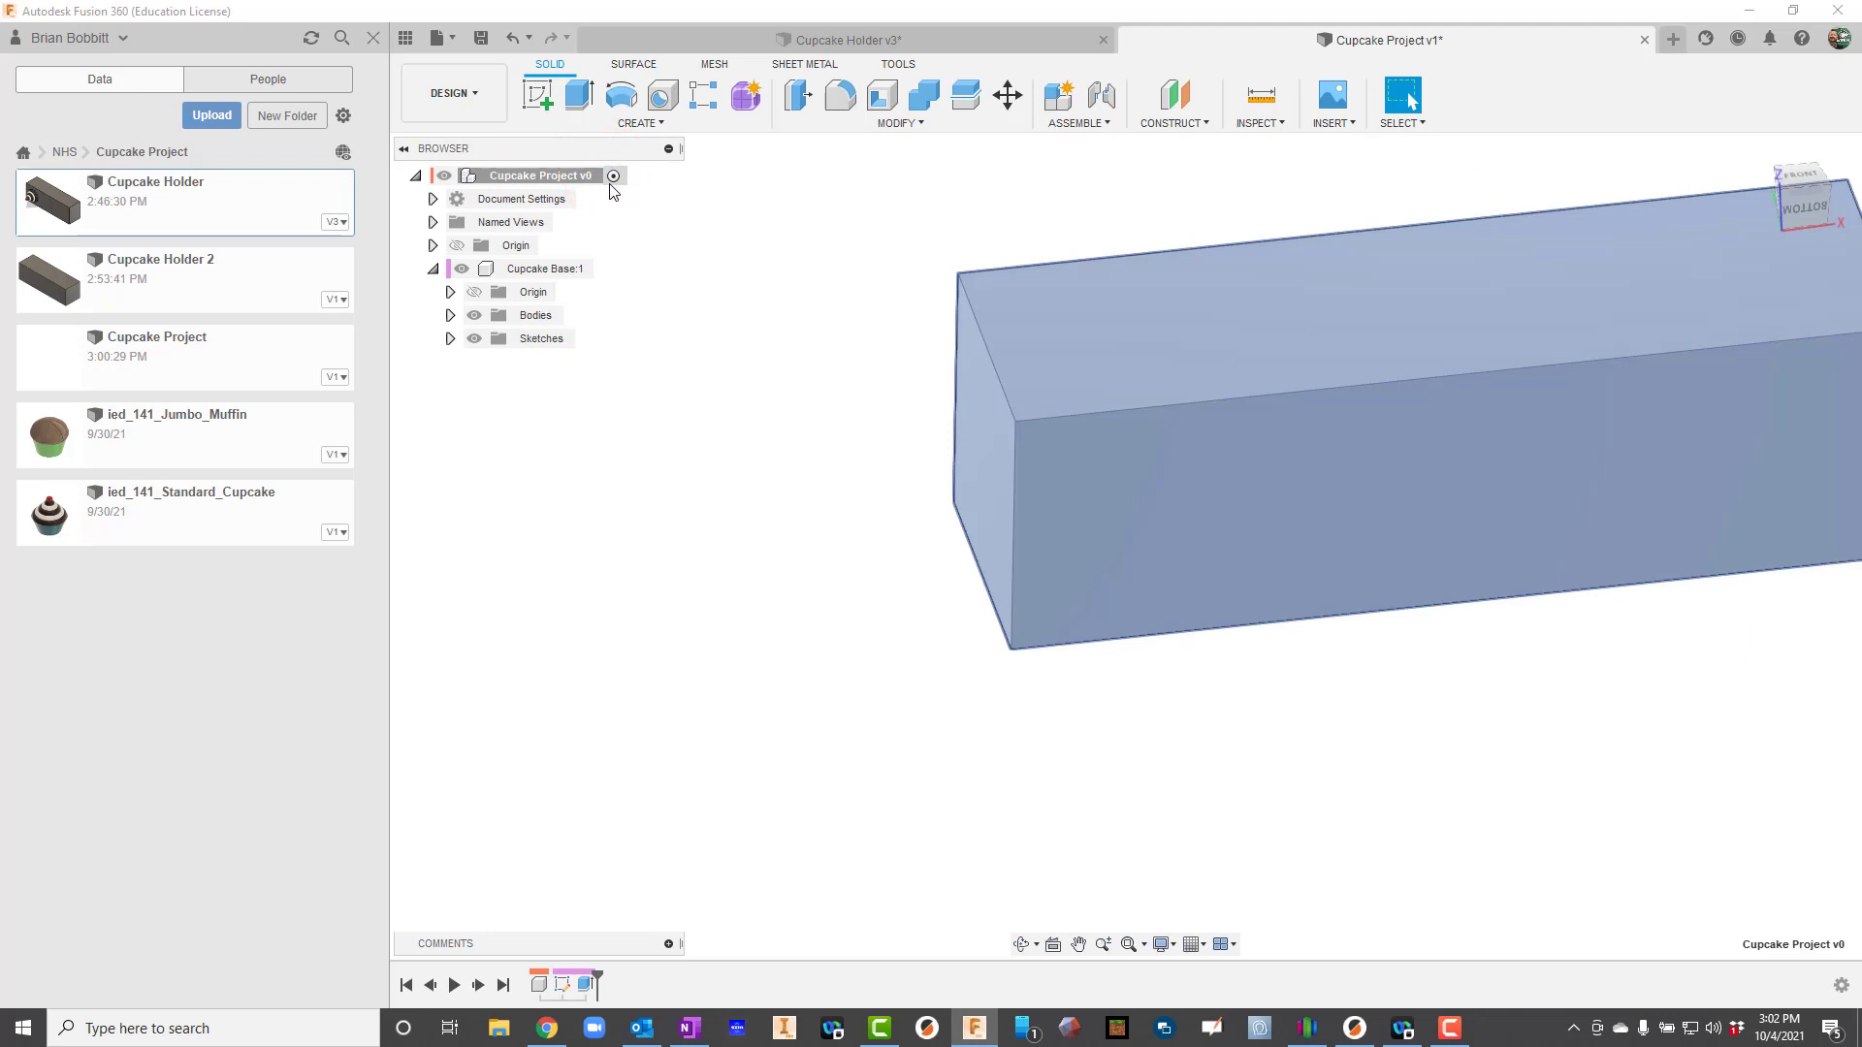
drag(76, 516, 829, 492)
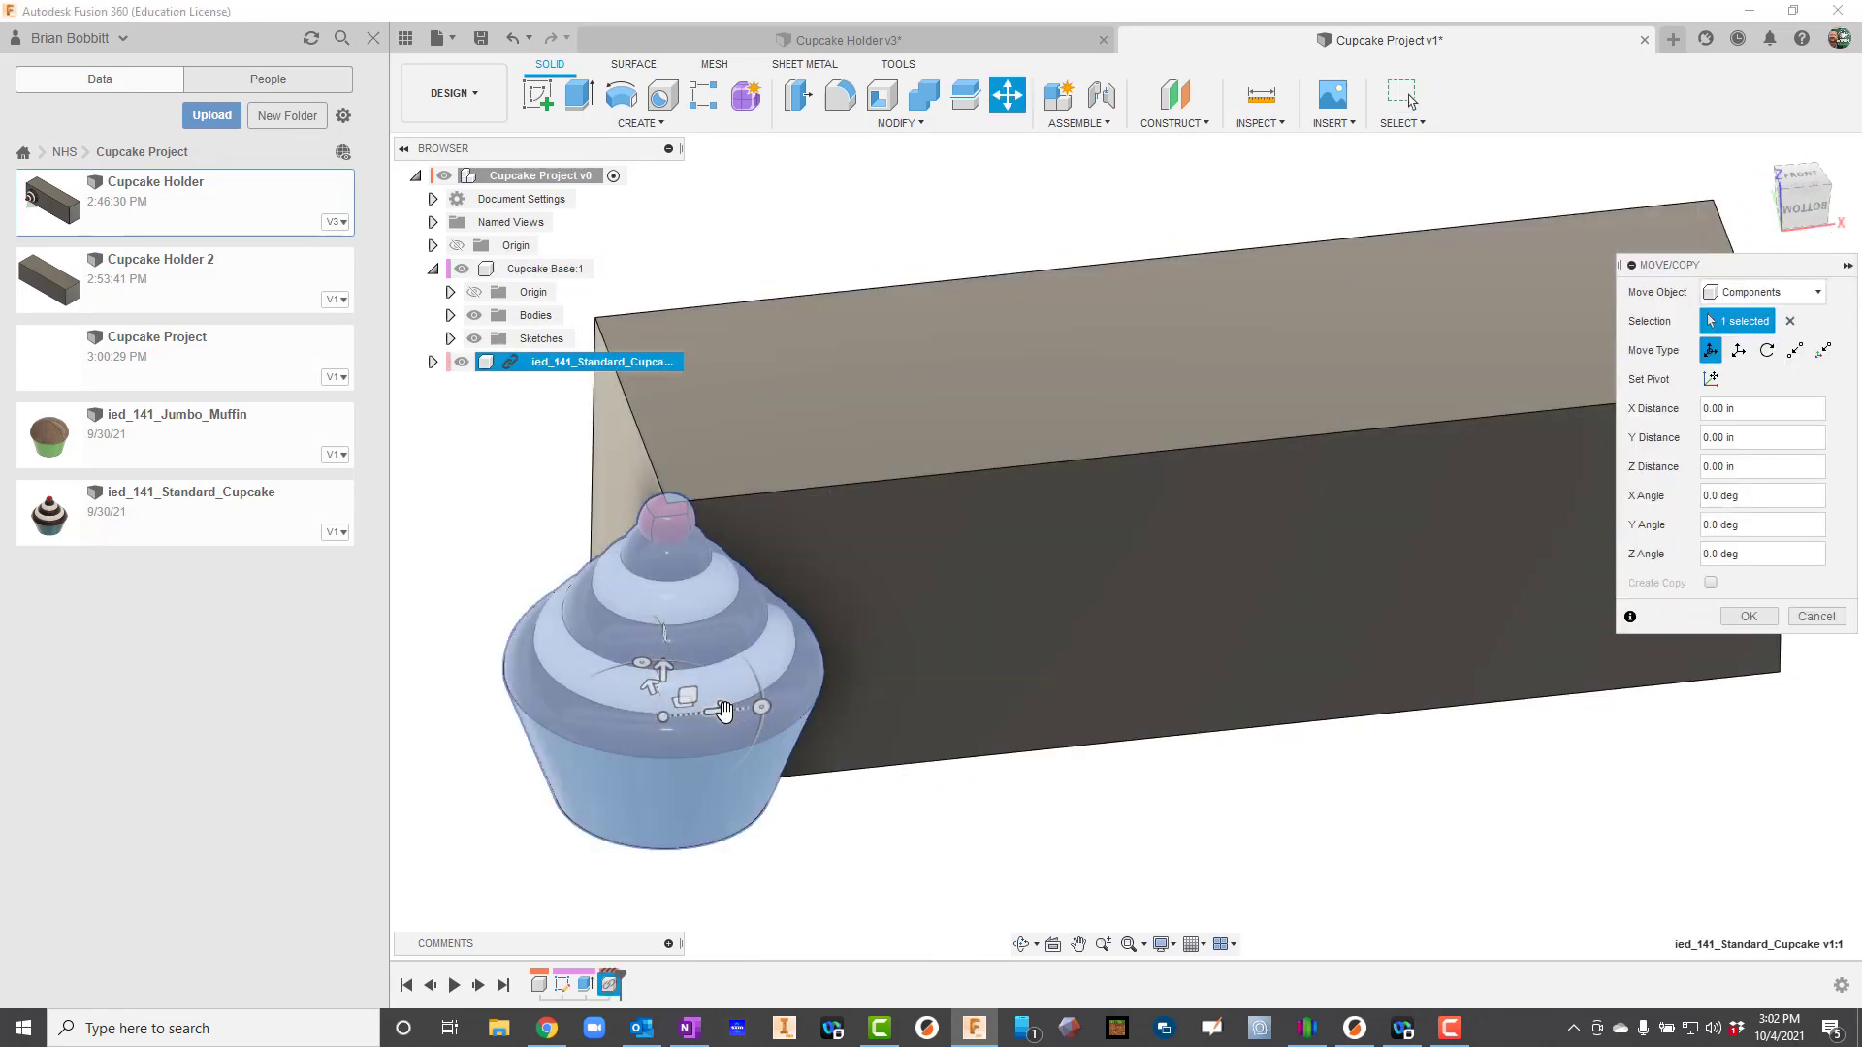
- Move the cupcake 2.30 in along X onto the block's top face near its front end
drag(732, 709, 903, 465)
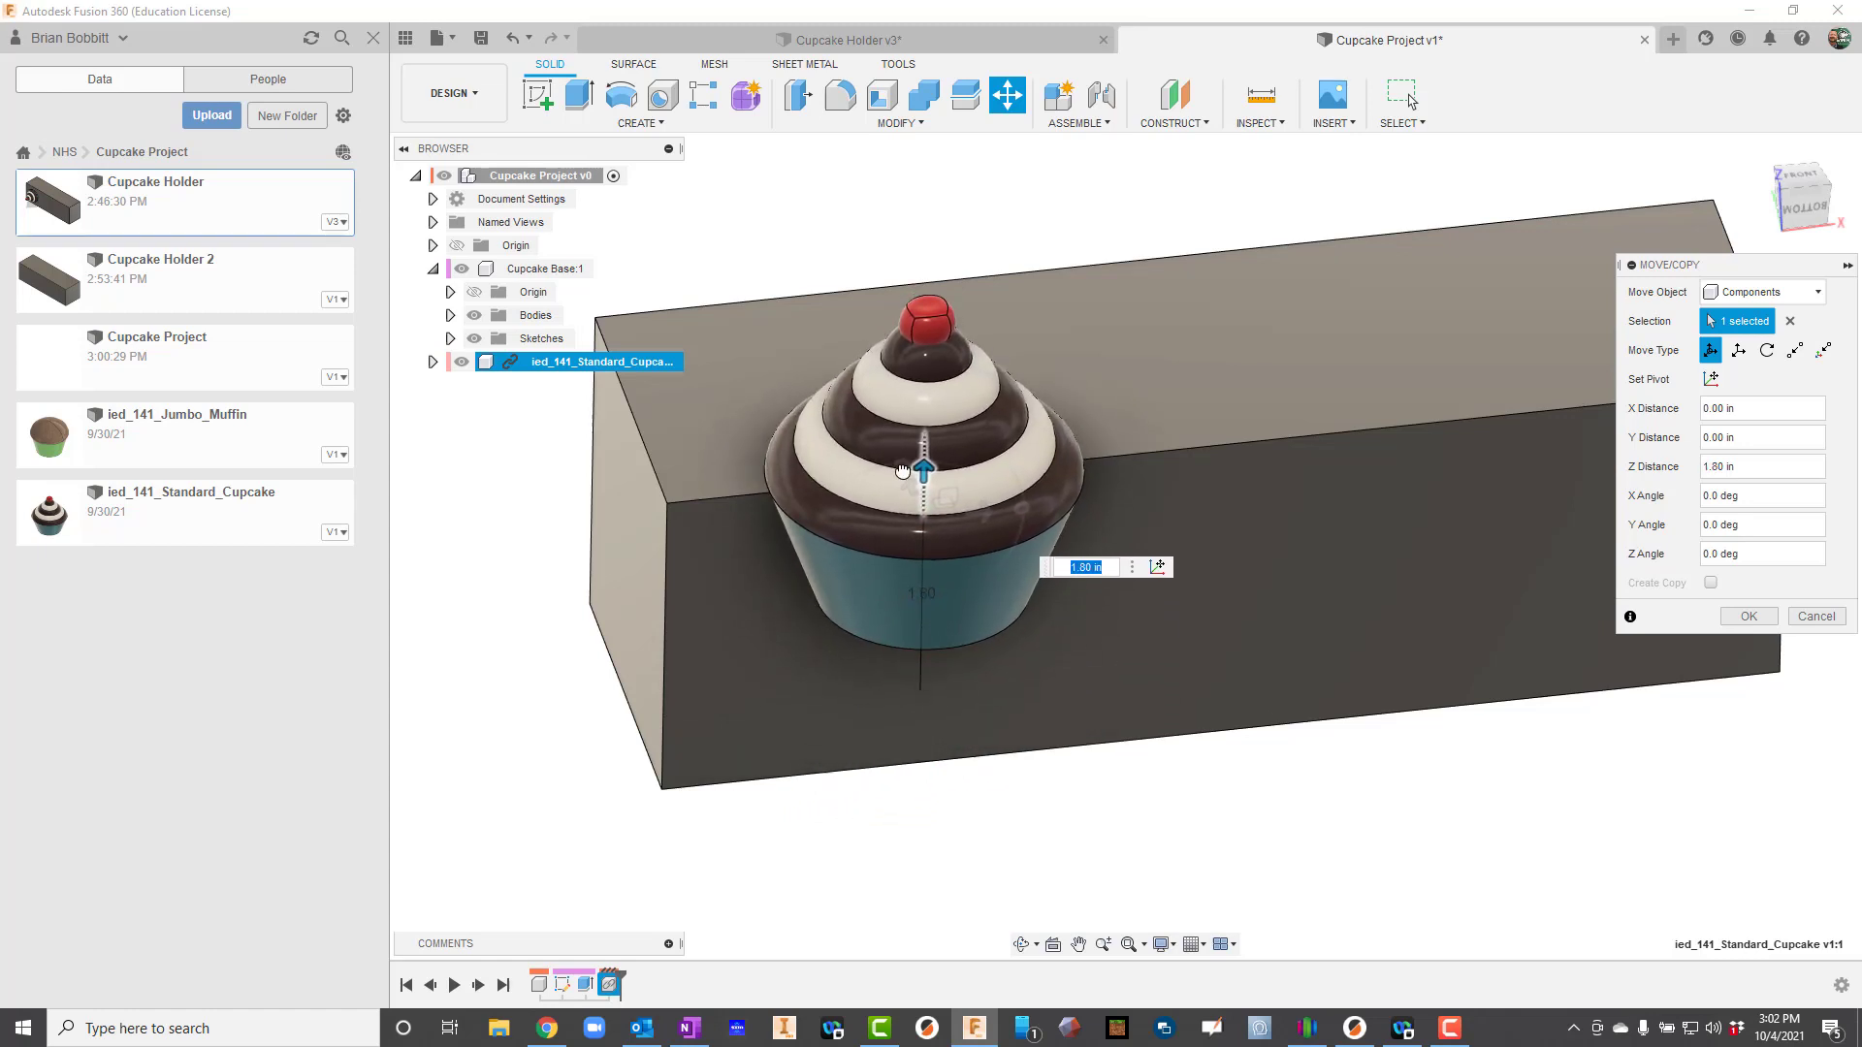
click(1021, 947)
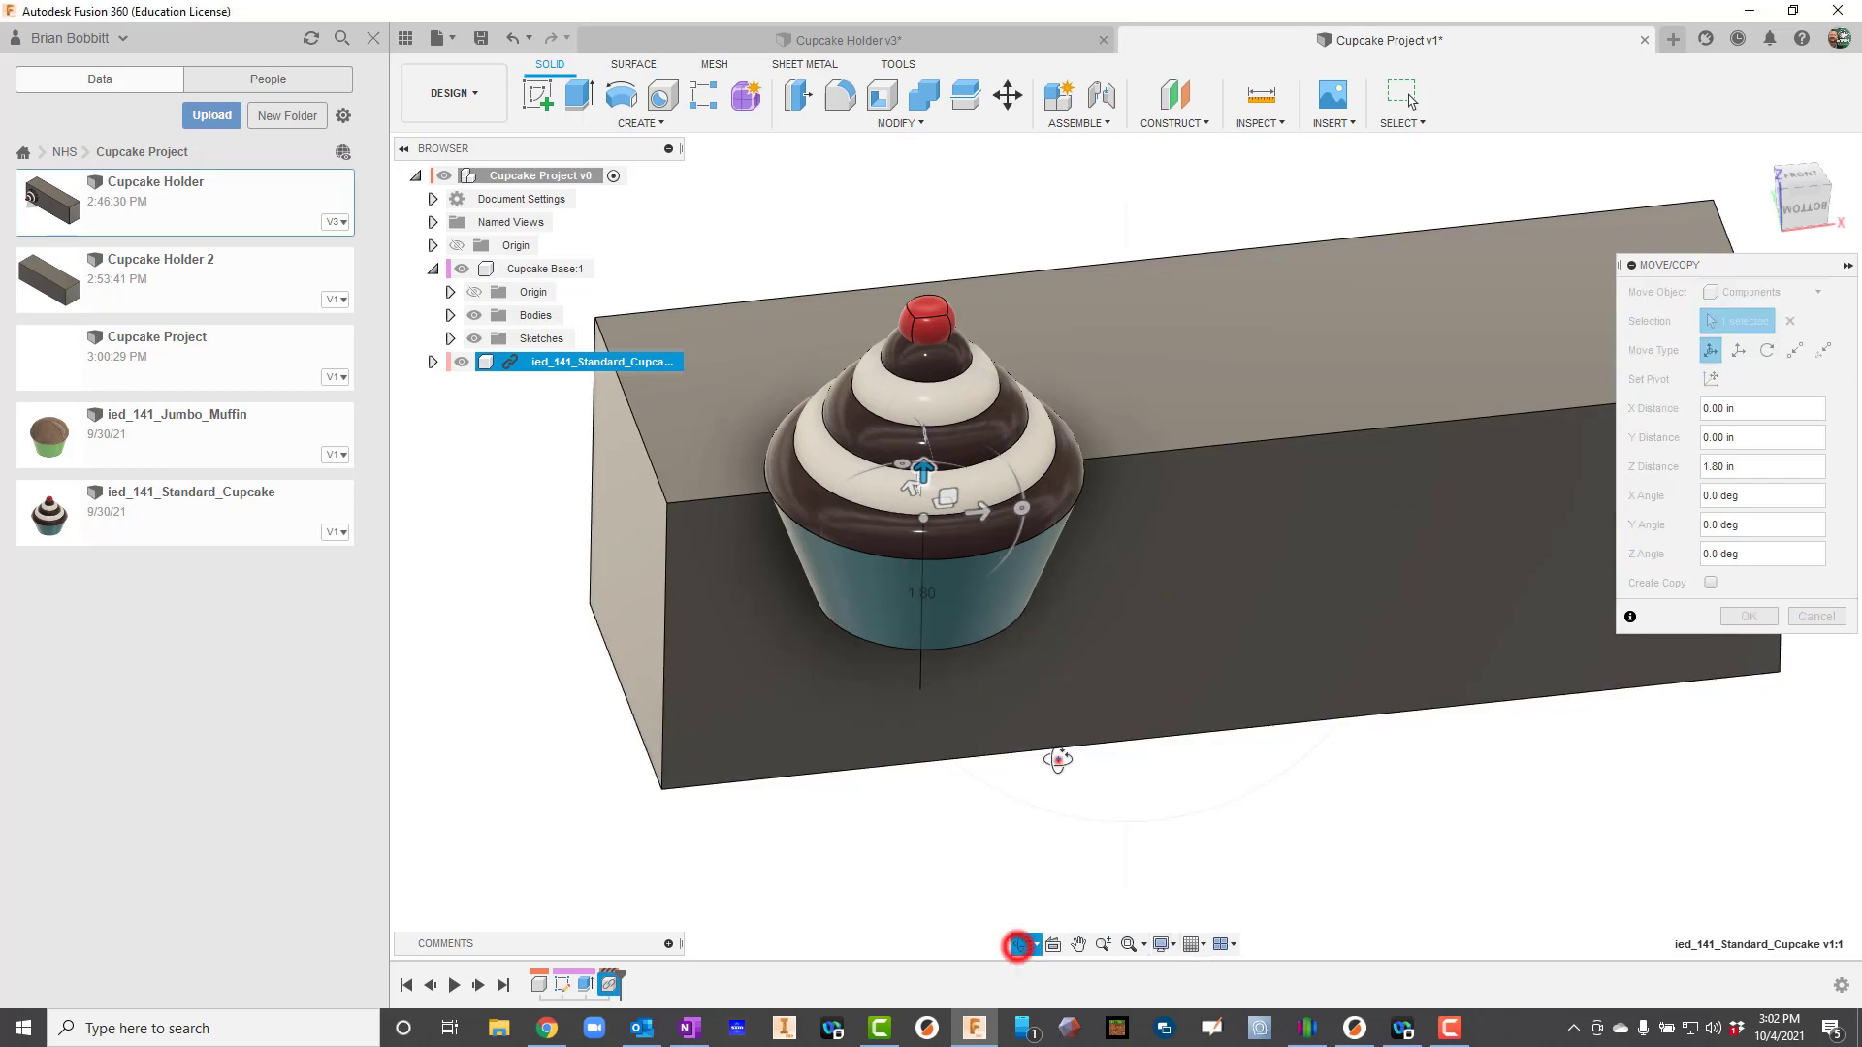
drag(1056, 757, 1130, 831)
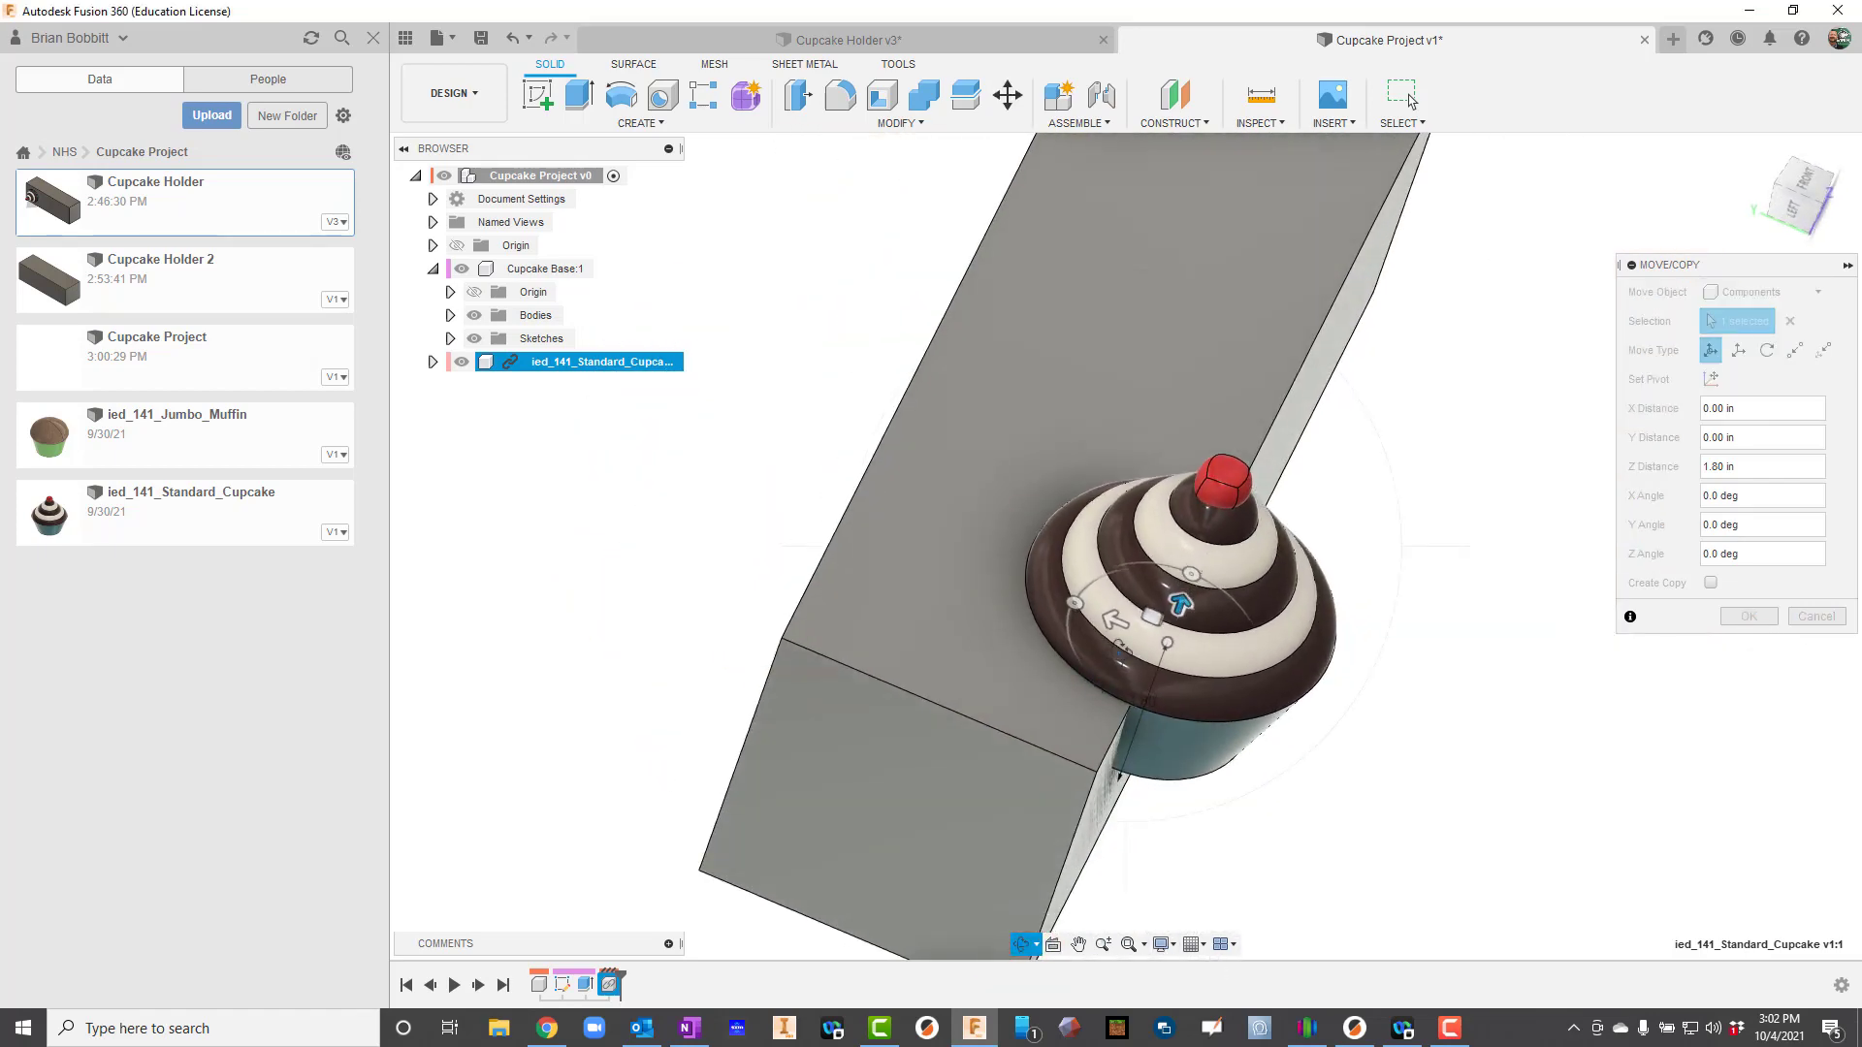
key(Escape)
drag(1120, 625, 936, 590)
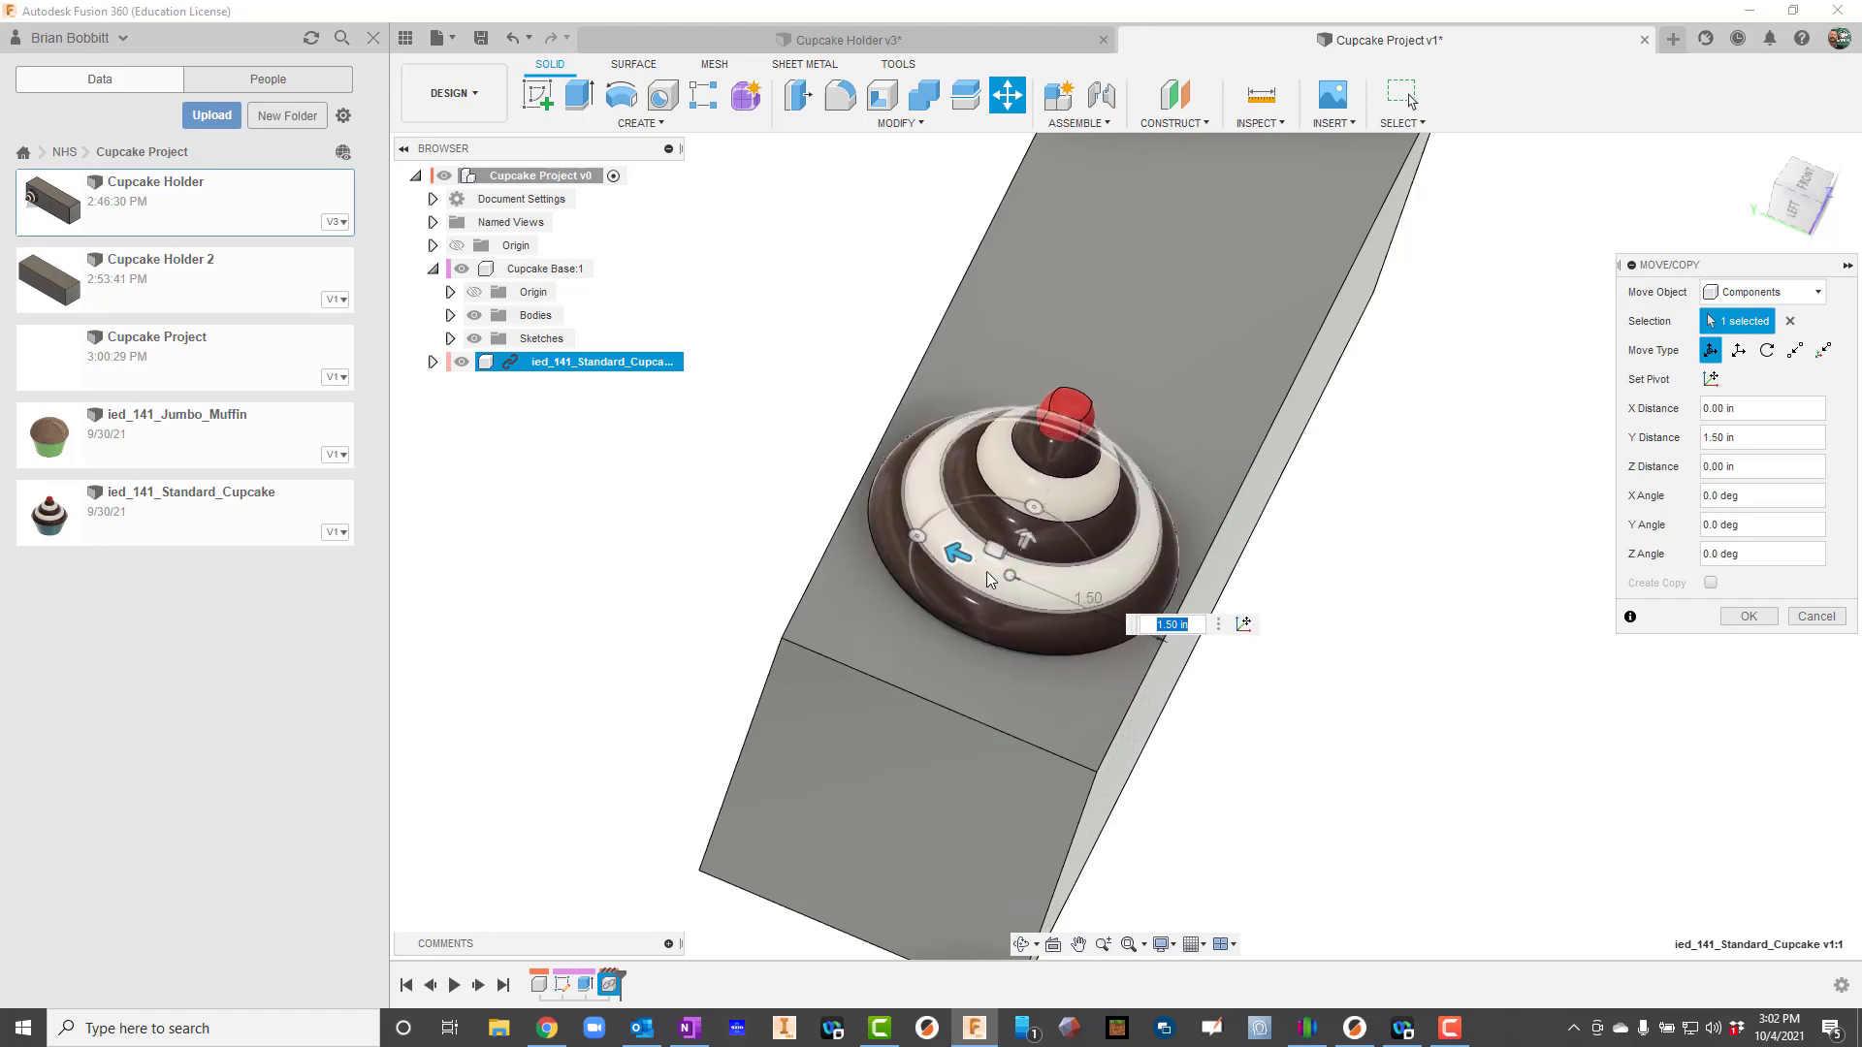
click(1014, 566)
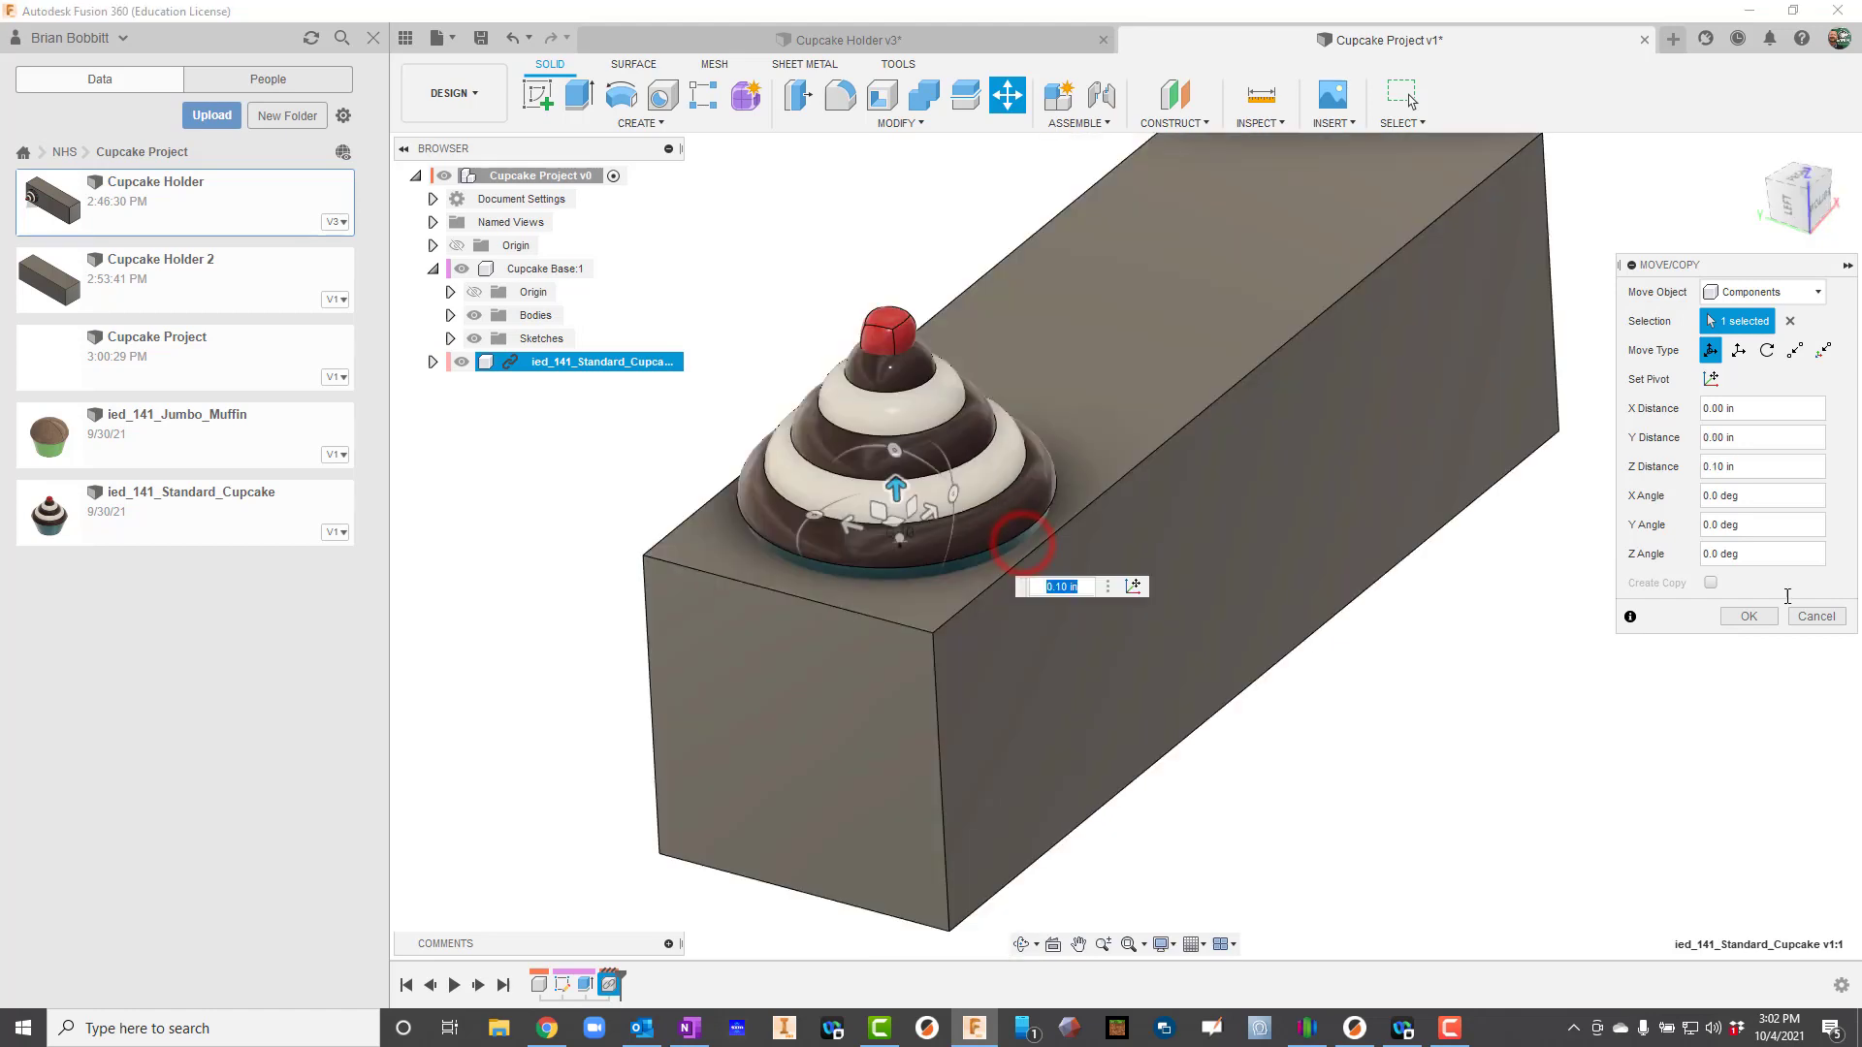
click(1750, 617)
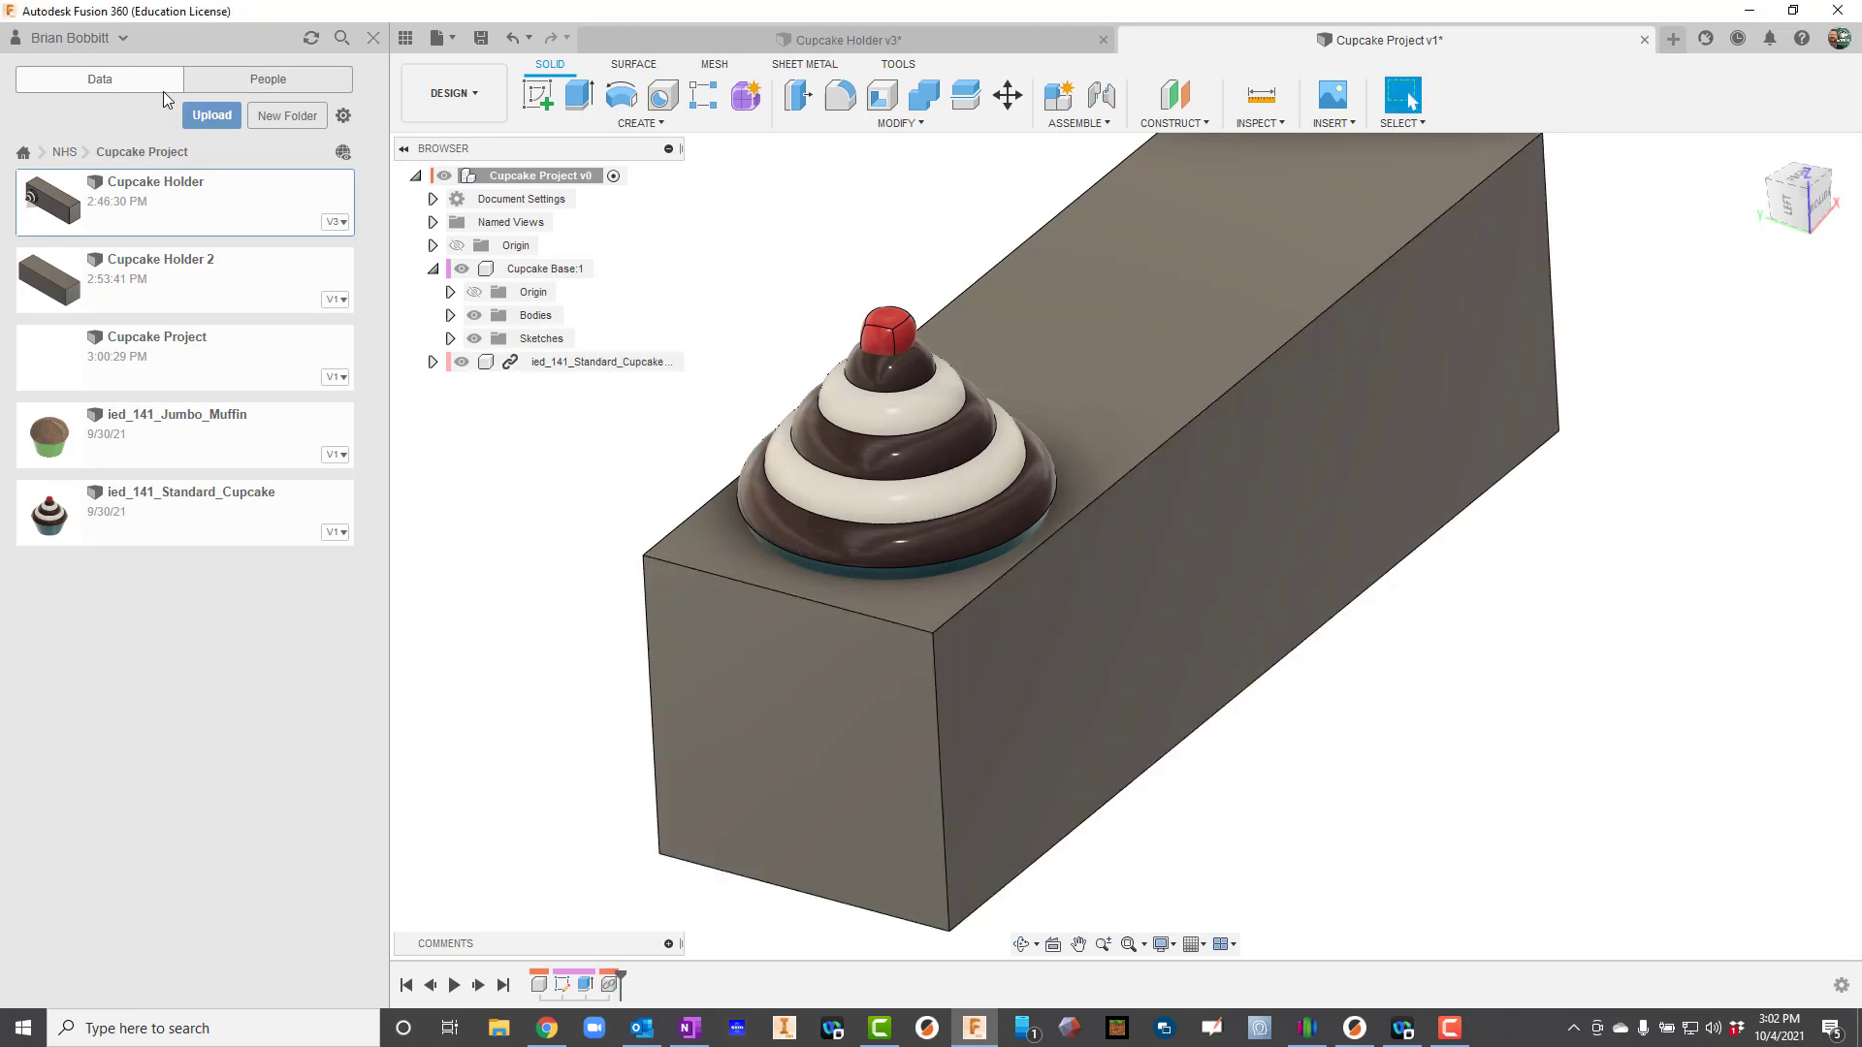
- Hide the Data Panel, reframe the block and cupcake, and show the Modify menu
click(376, 43)
click(831, 944)
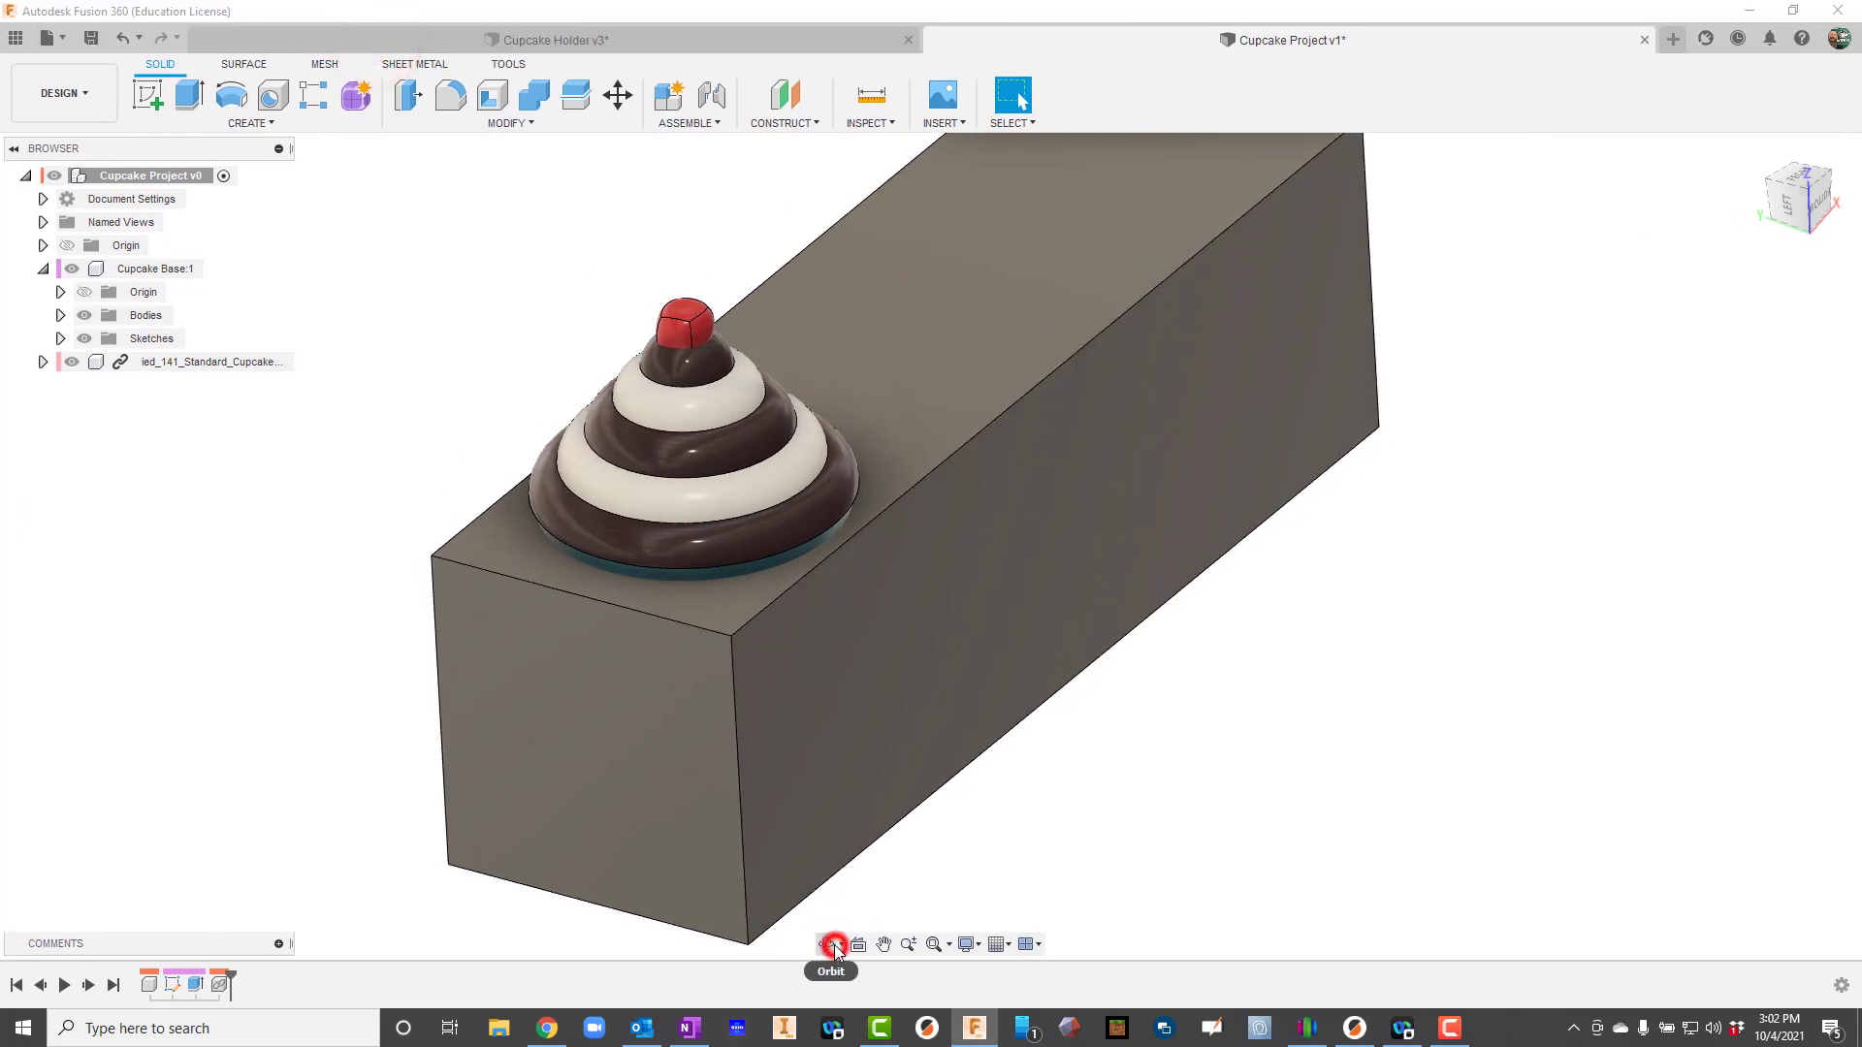
mouse_move(939, 595)
mouse_down()
mouse_move(938, 574)
mouse_move(968, 594)
mouse_move(948, 582)
mouse_move(936, 609)
mouse_up()
scroll(918, 587, down, 3)
scroll(915, 347, up, 2)
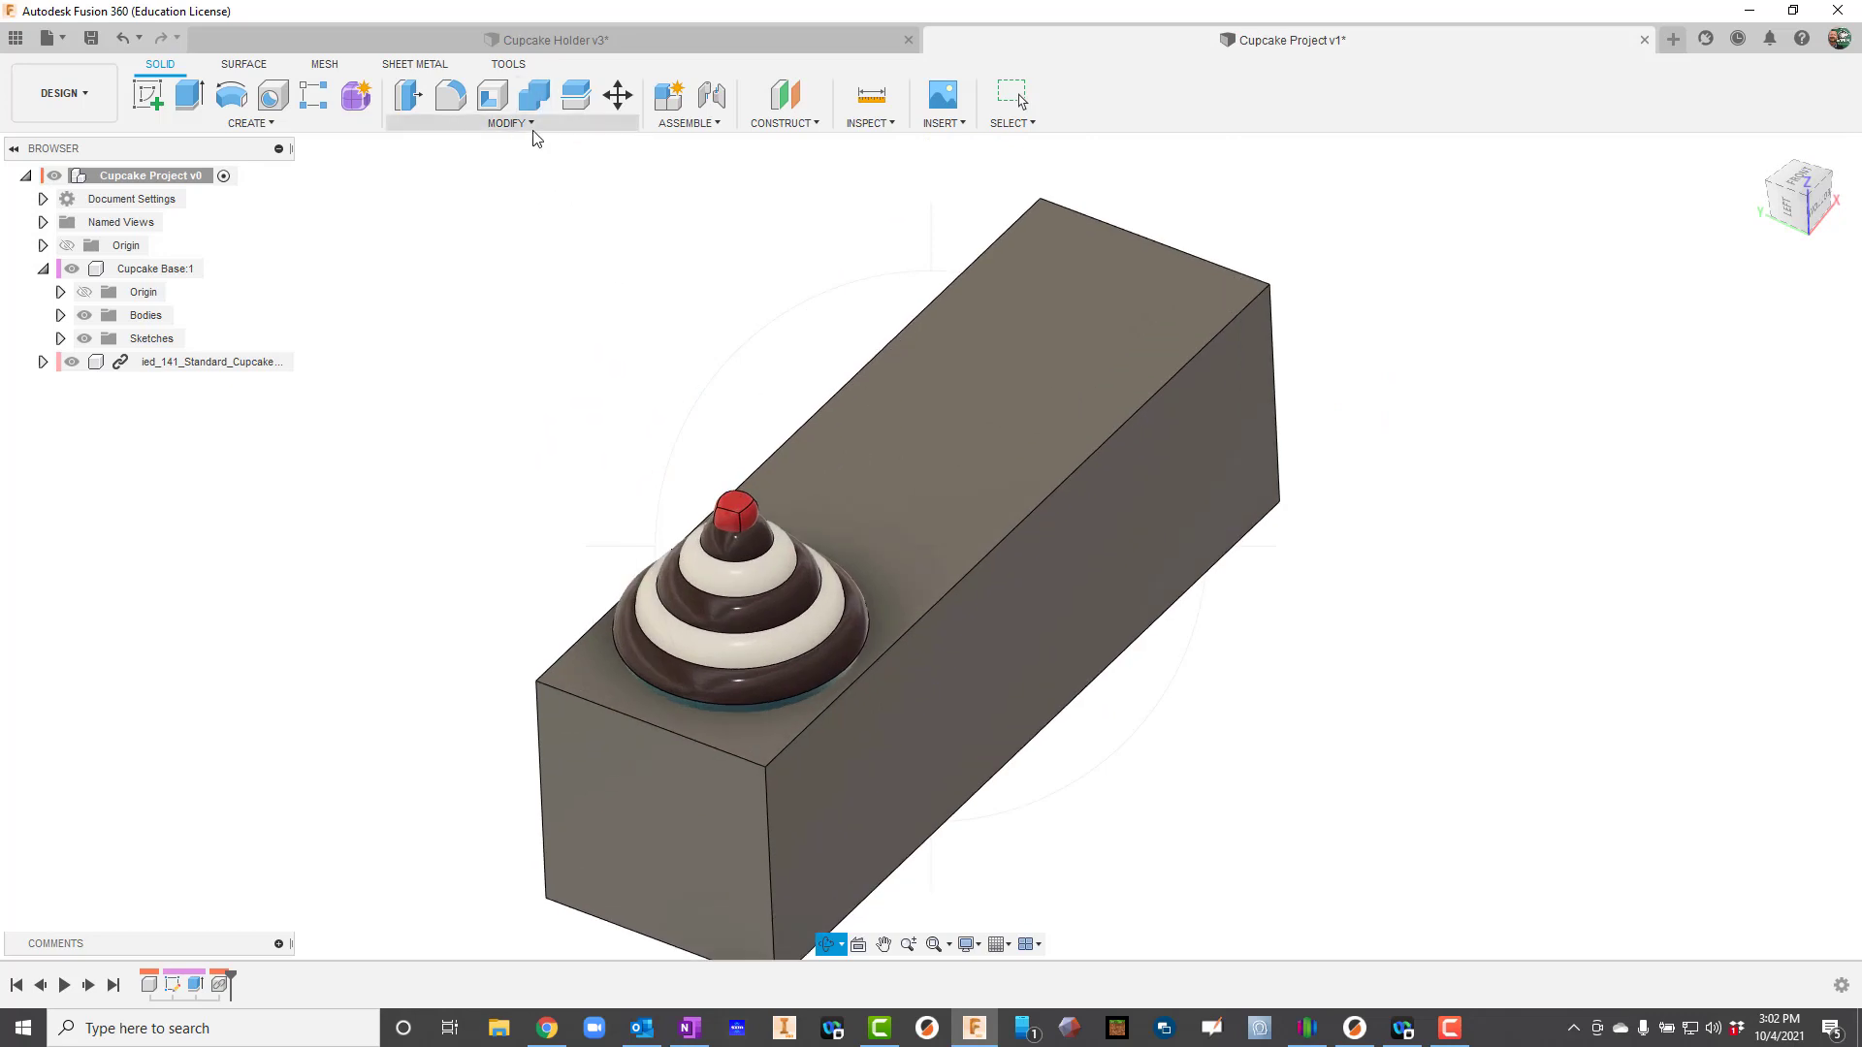
click(532, 125)
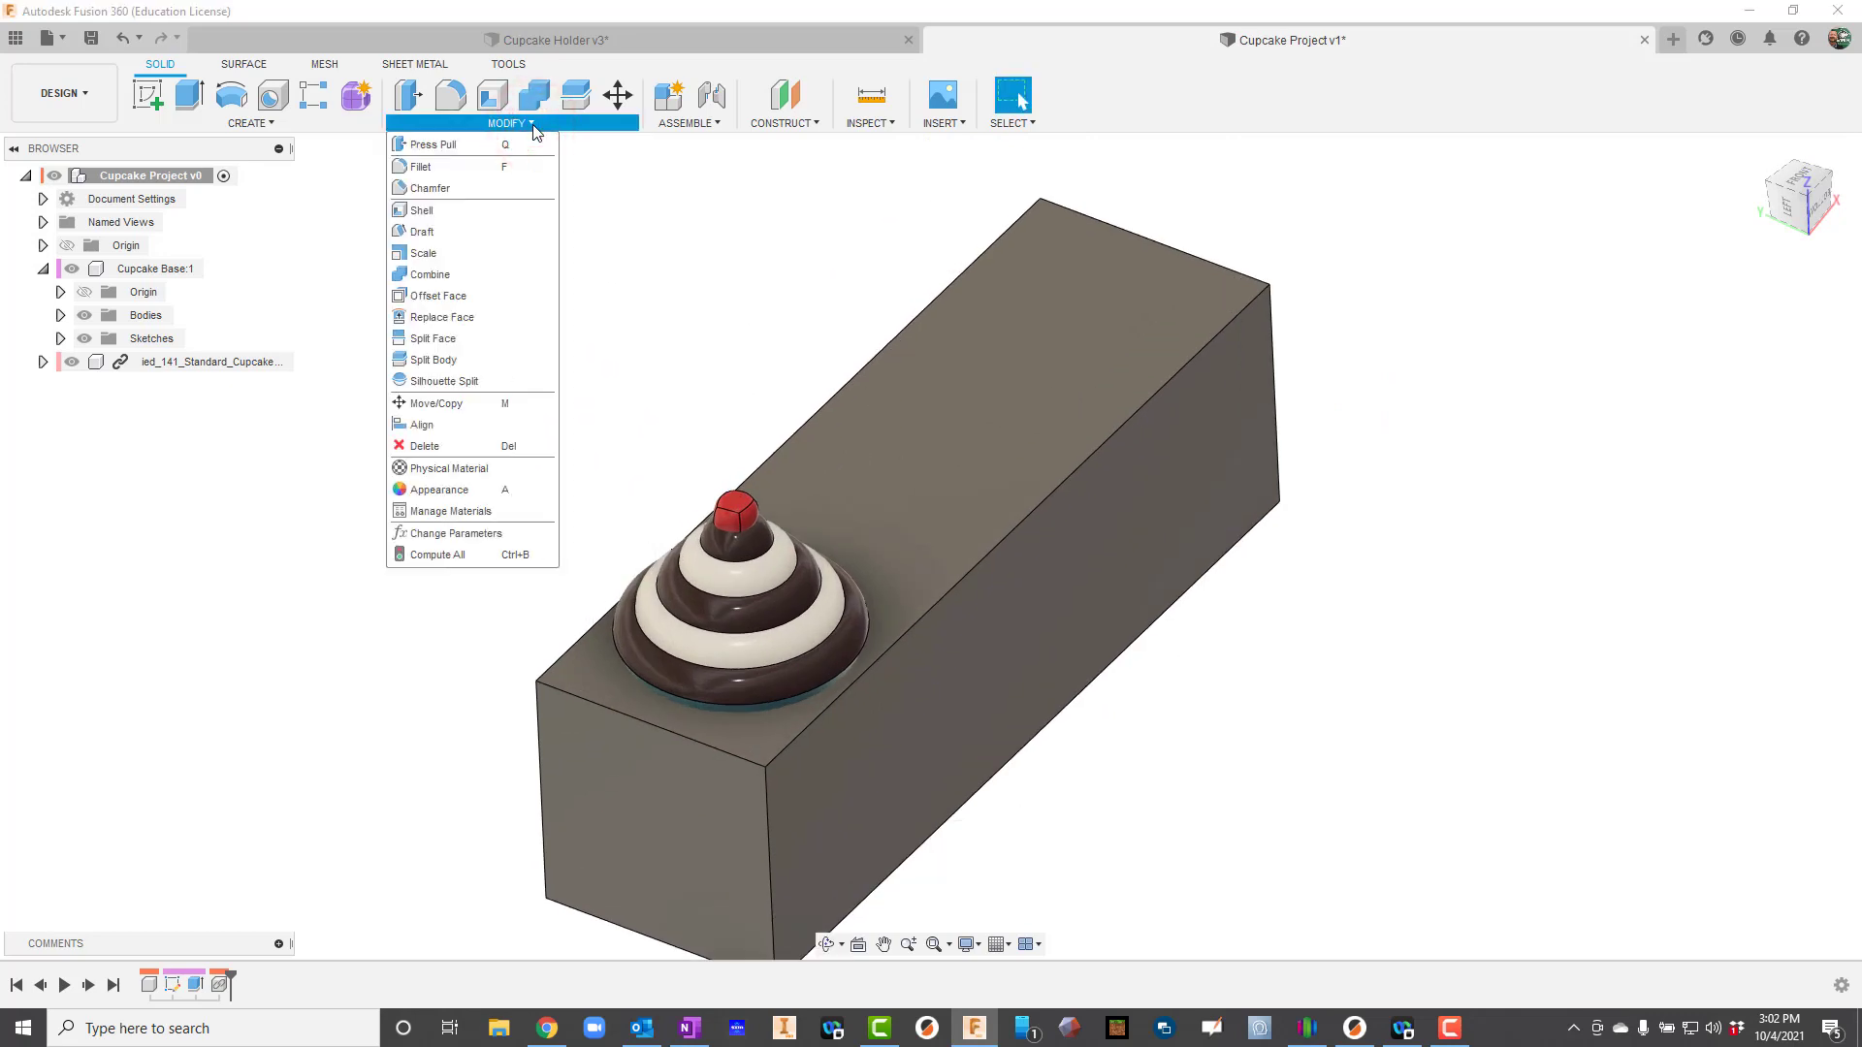
- Combine the block as target with the cupcake as tool body using the Cut operation
click(435, 277)
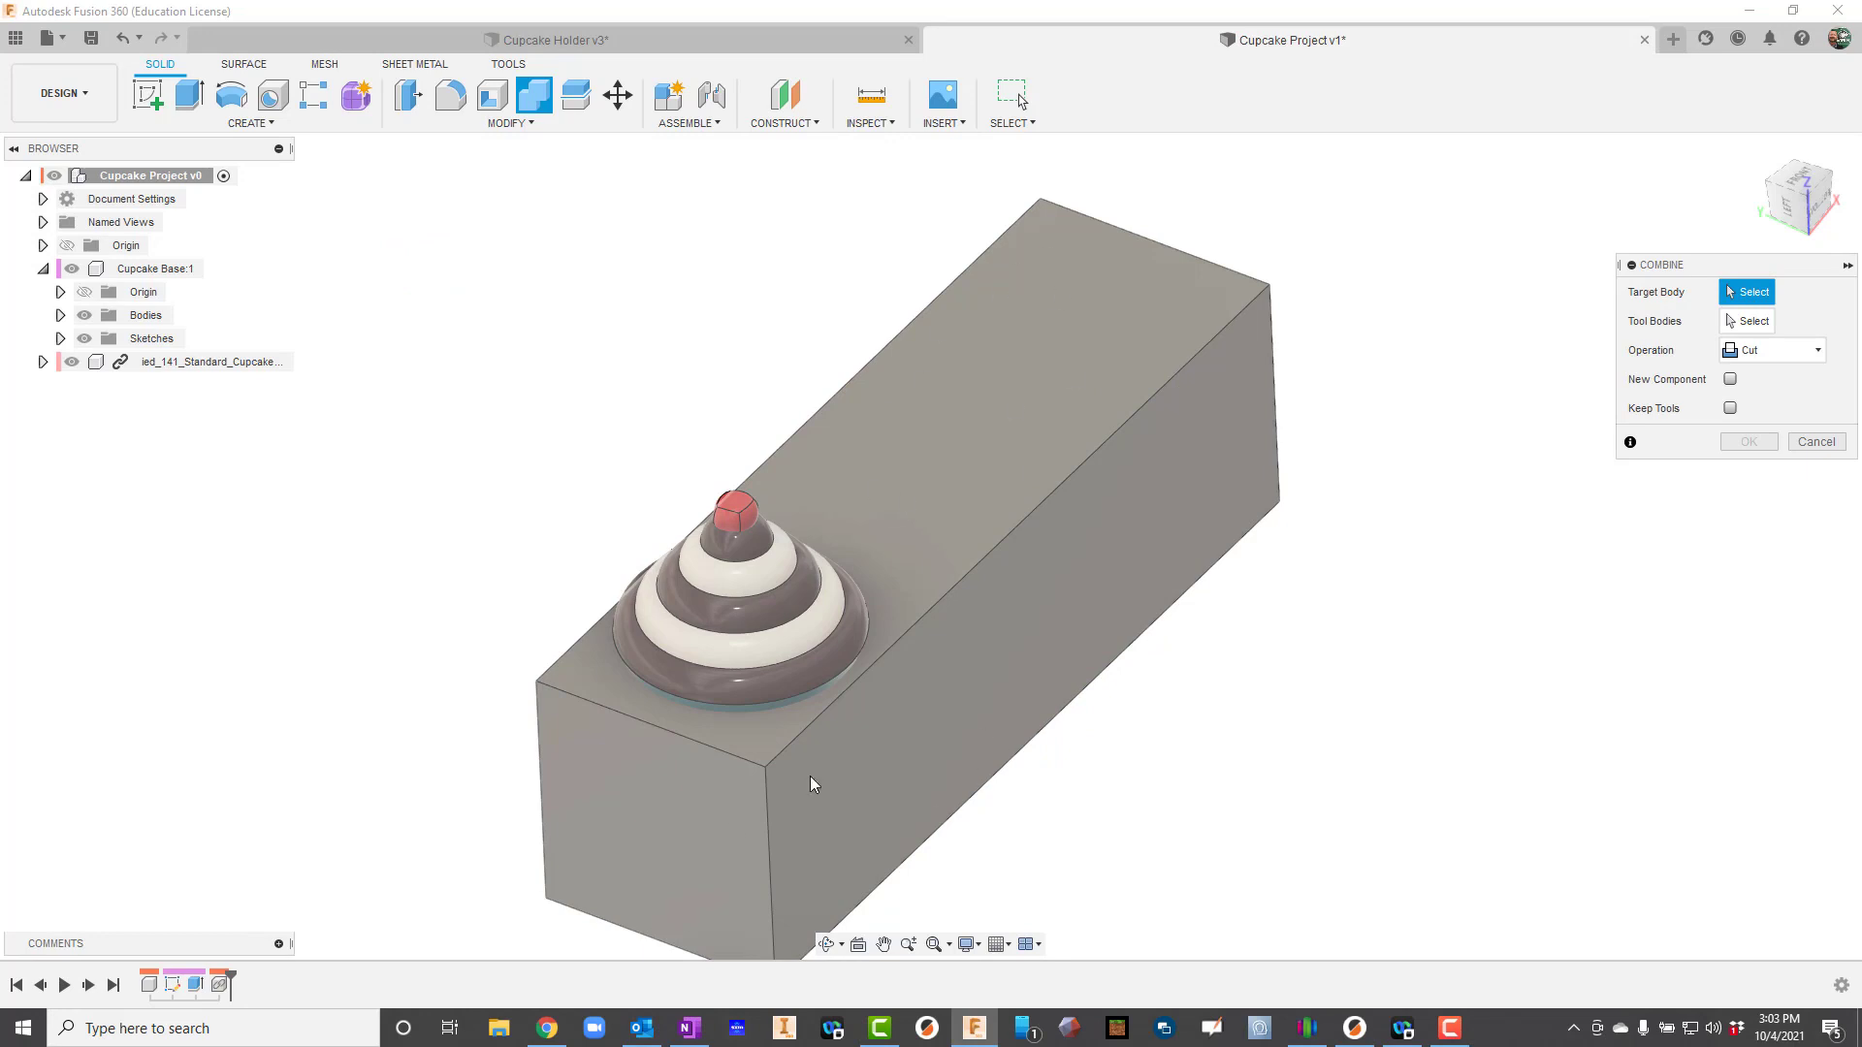
click(994, 480)
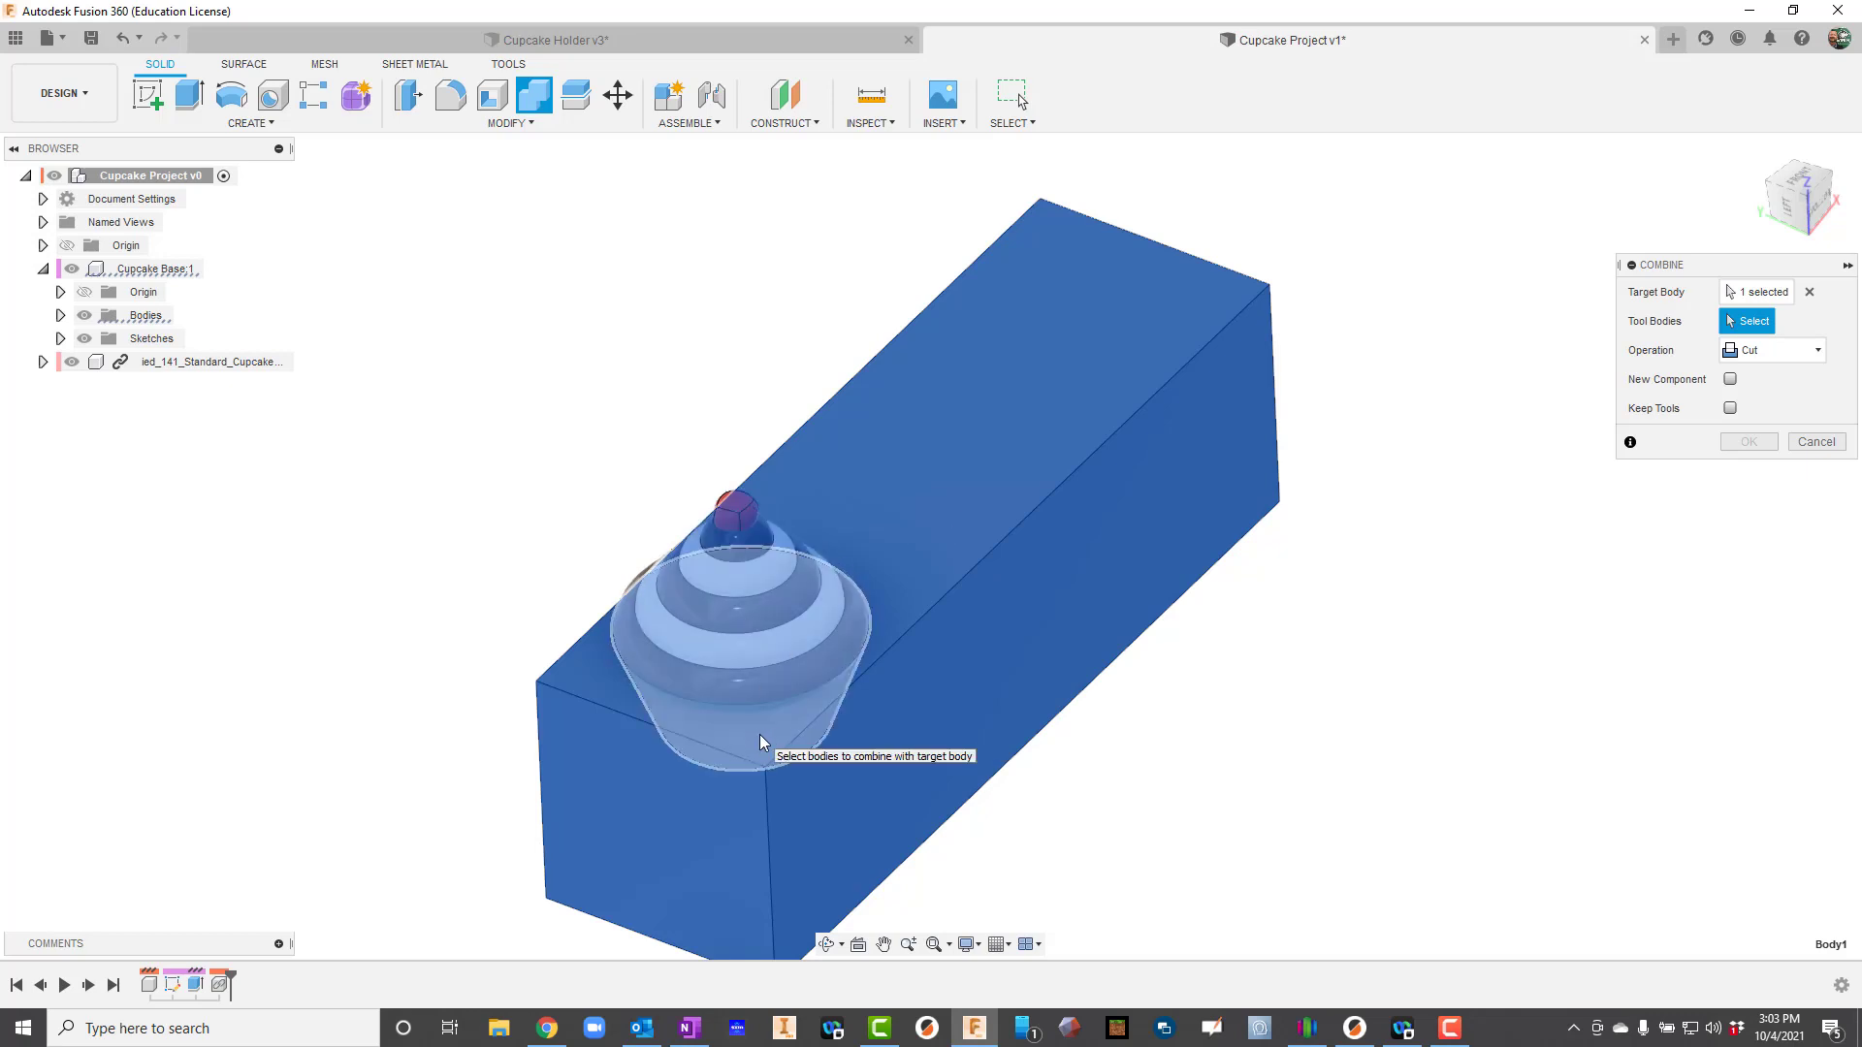
click(758, 737)
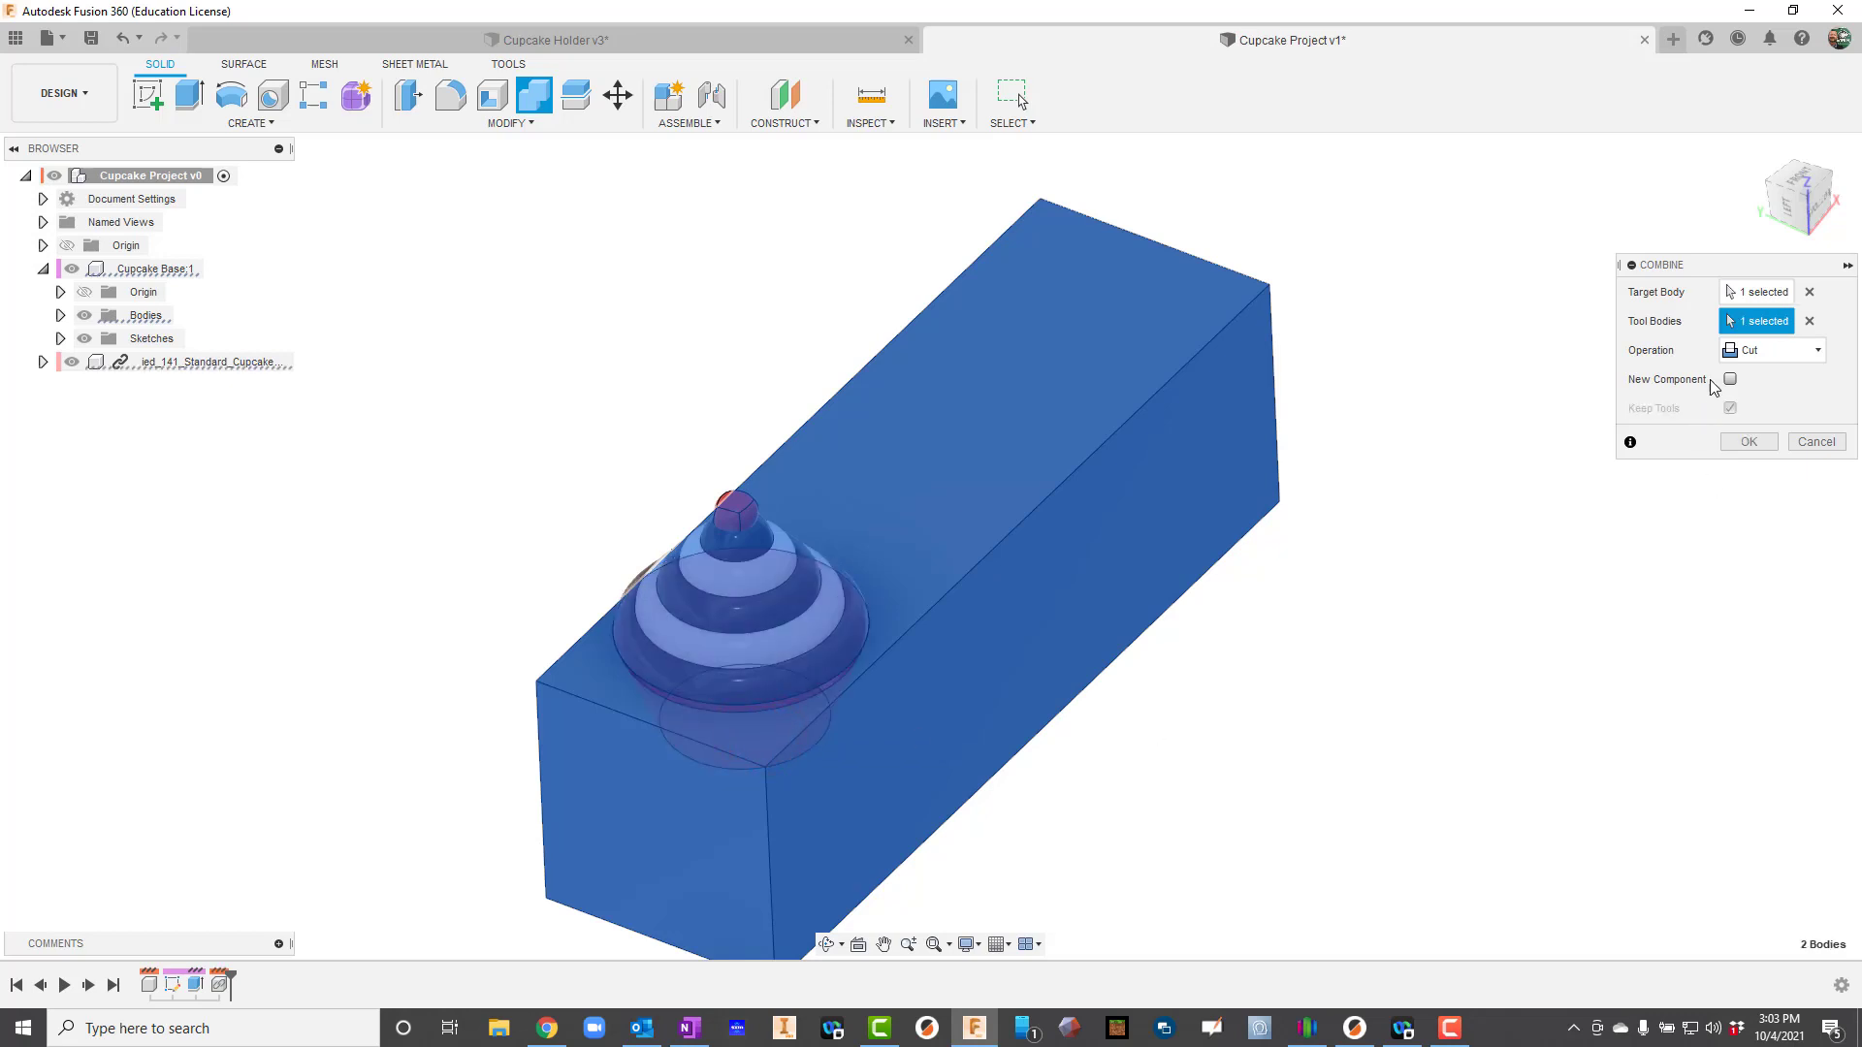
click(1792, 355)
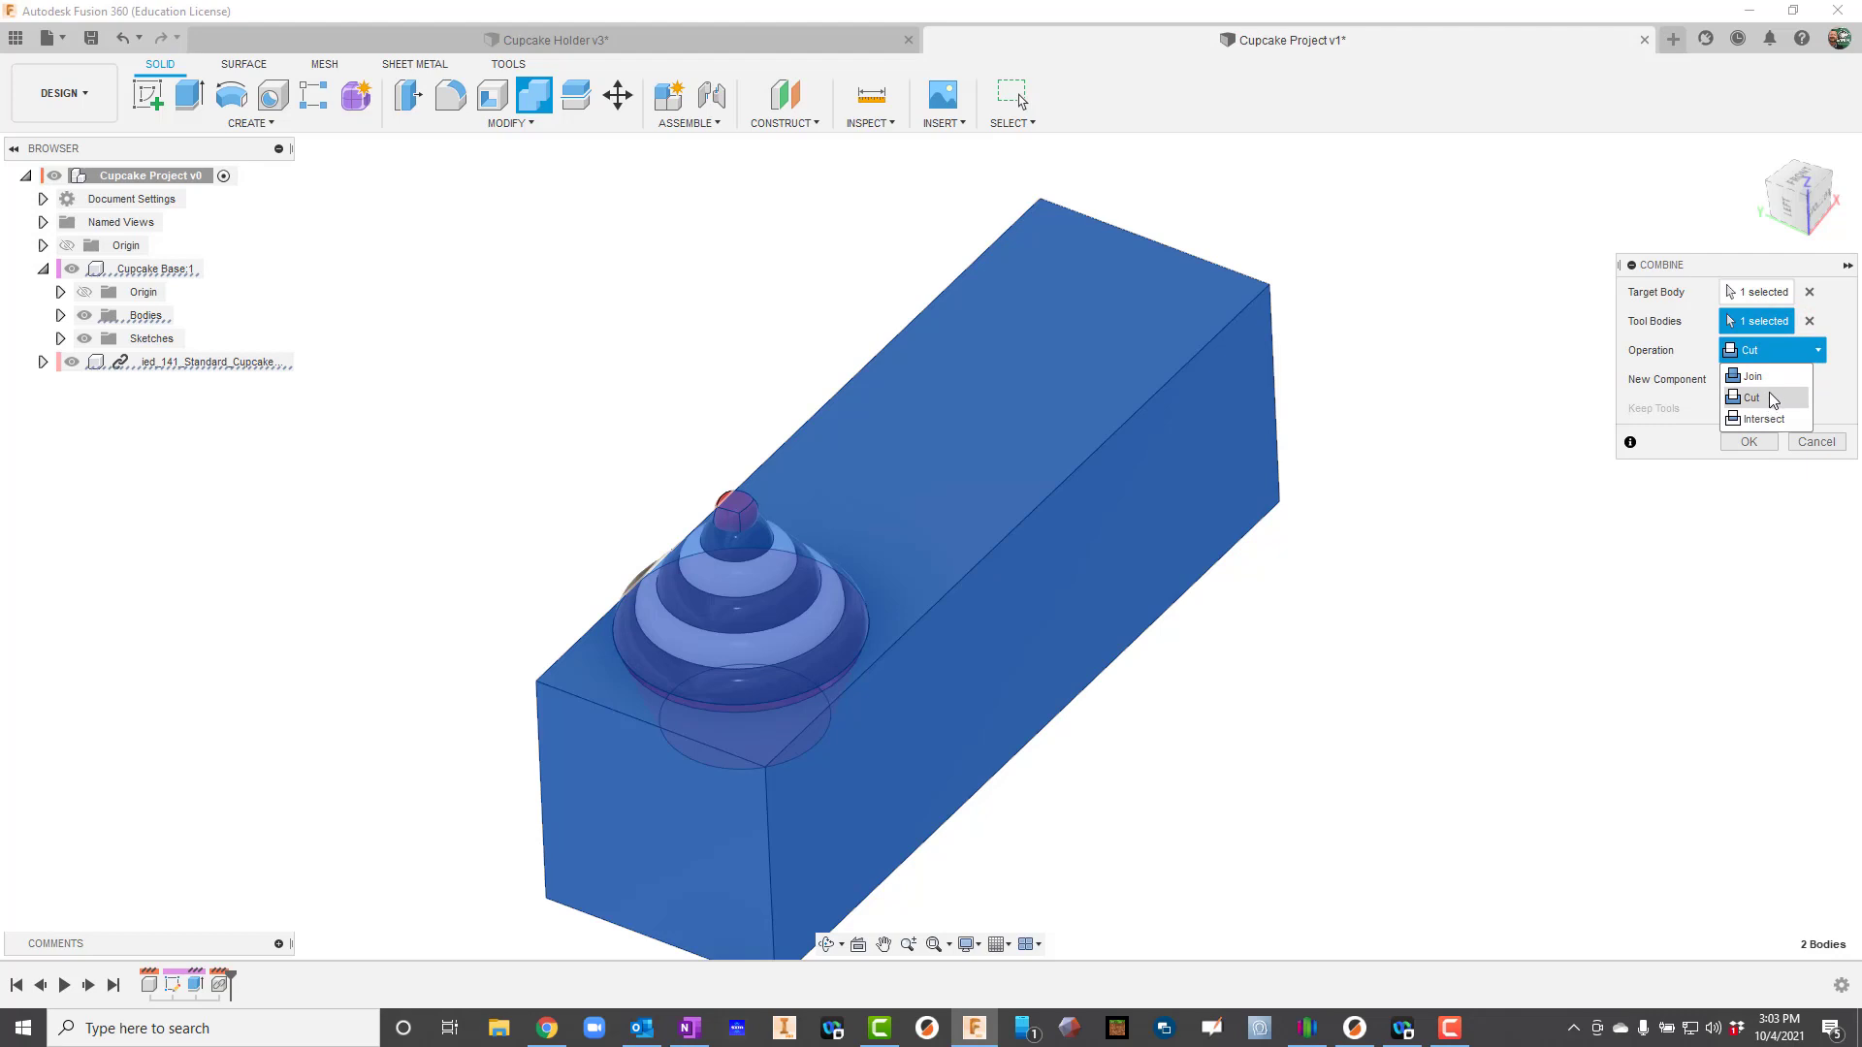
click(1762, 400)
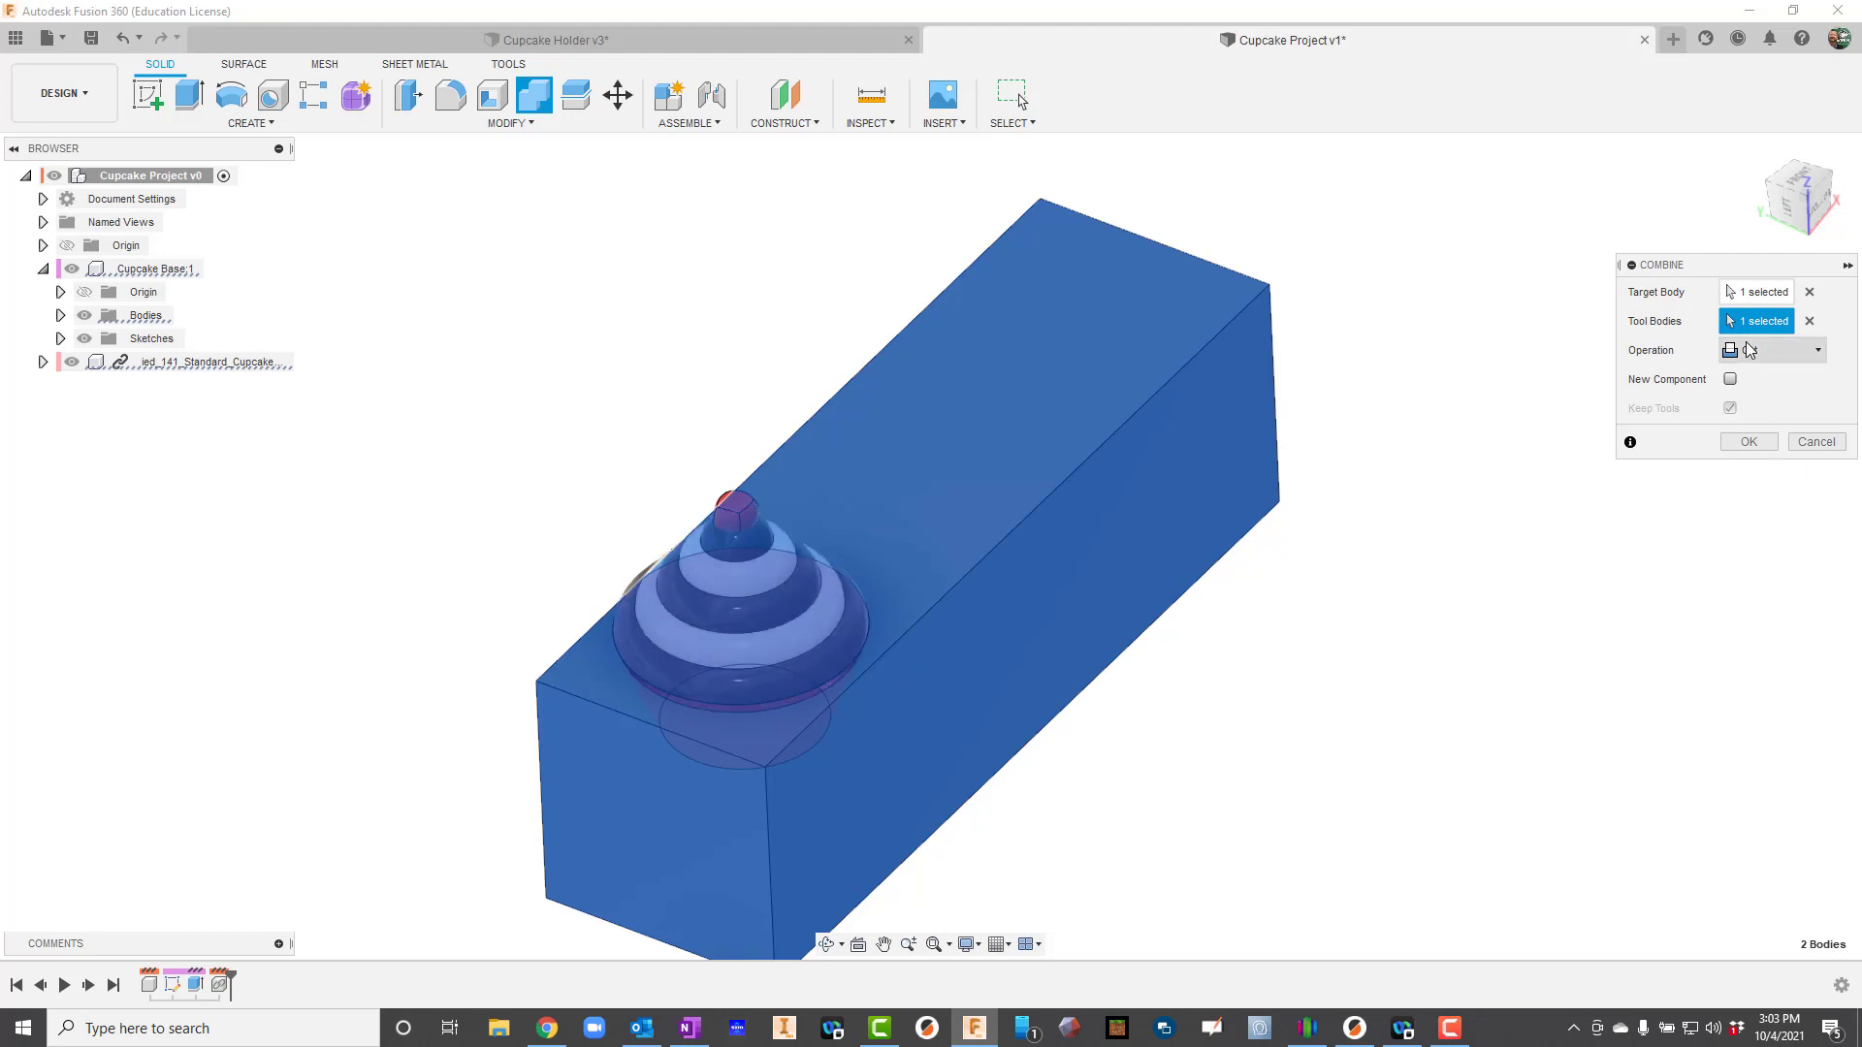
click(1750, 442)
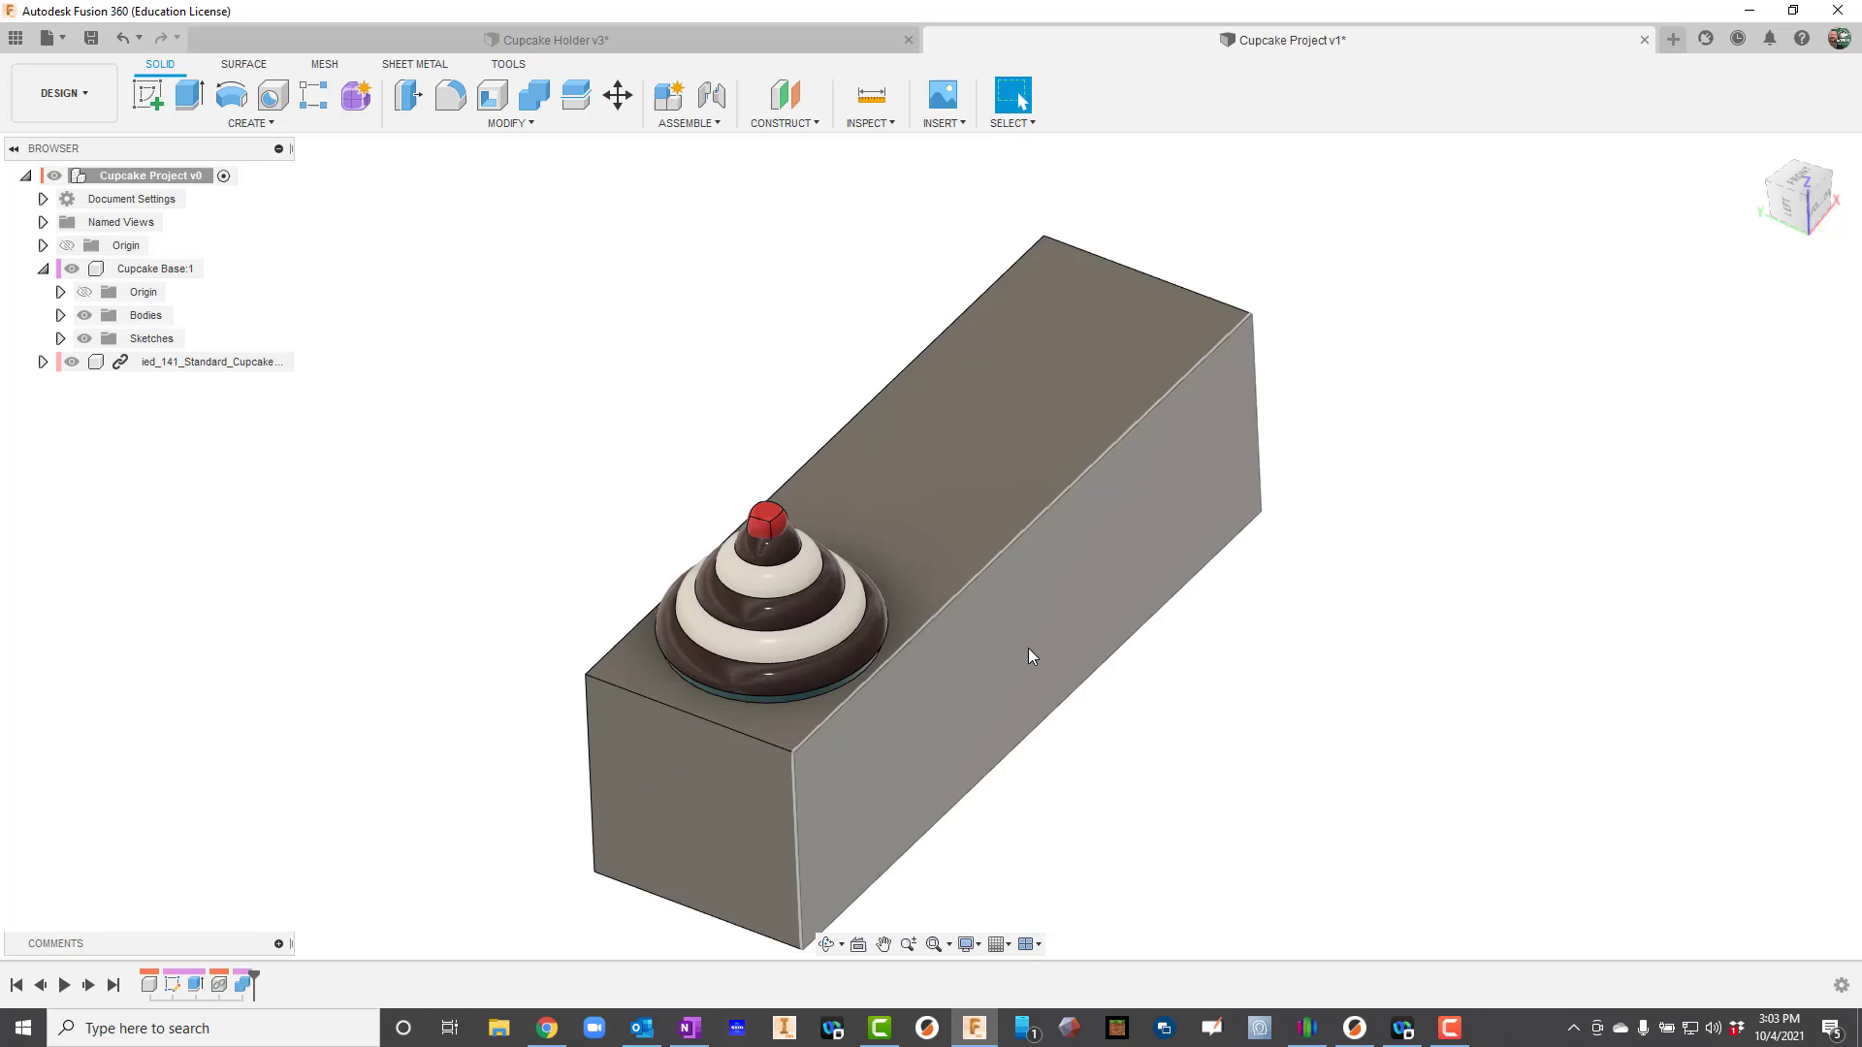
- Drag the cupcake up-left off the block to expose the pocket, abandoning a first pattern attempt
drag(793, 649, 490, 523)
scroll(831, 672, up, 5)
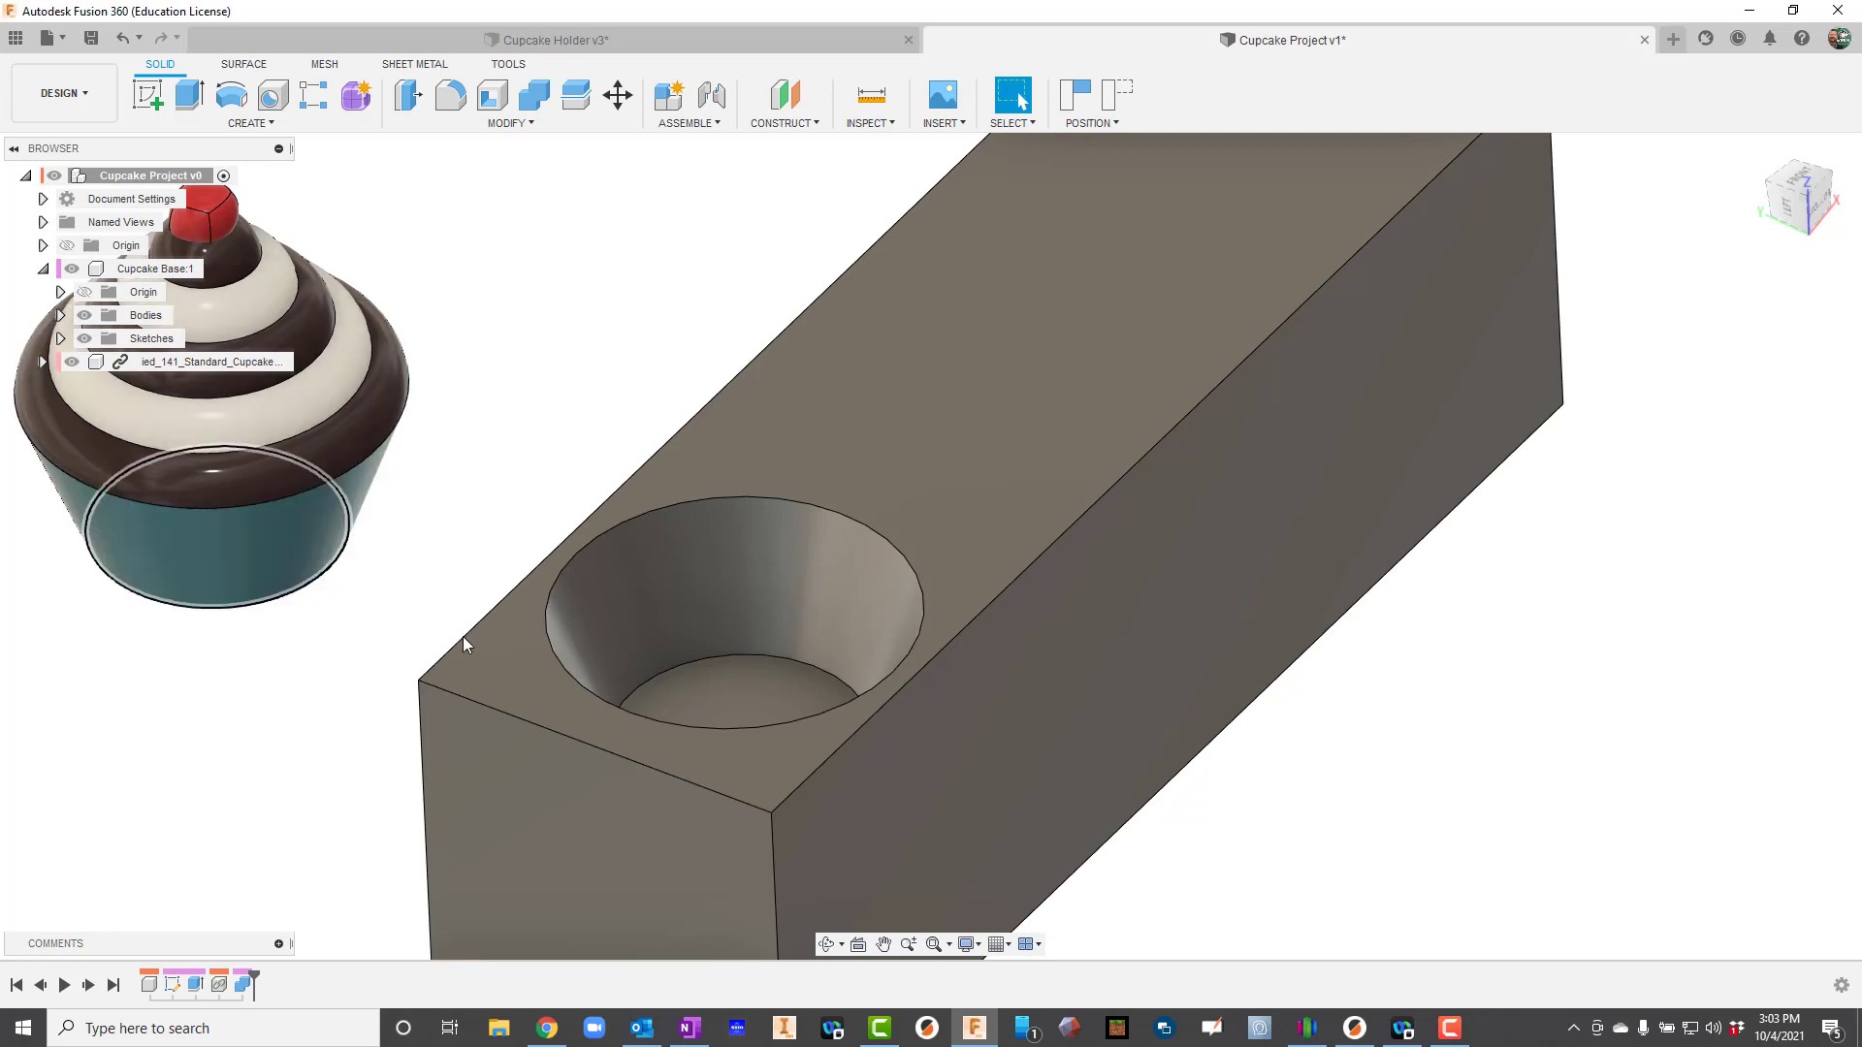
scroll(476, 650, down, 5)
scroll(493, 659, down, 2)
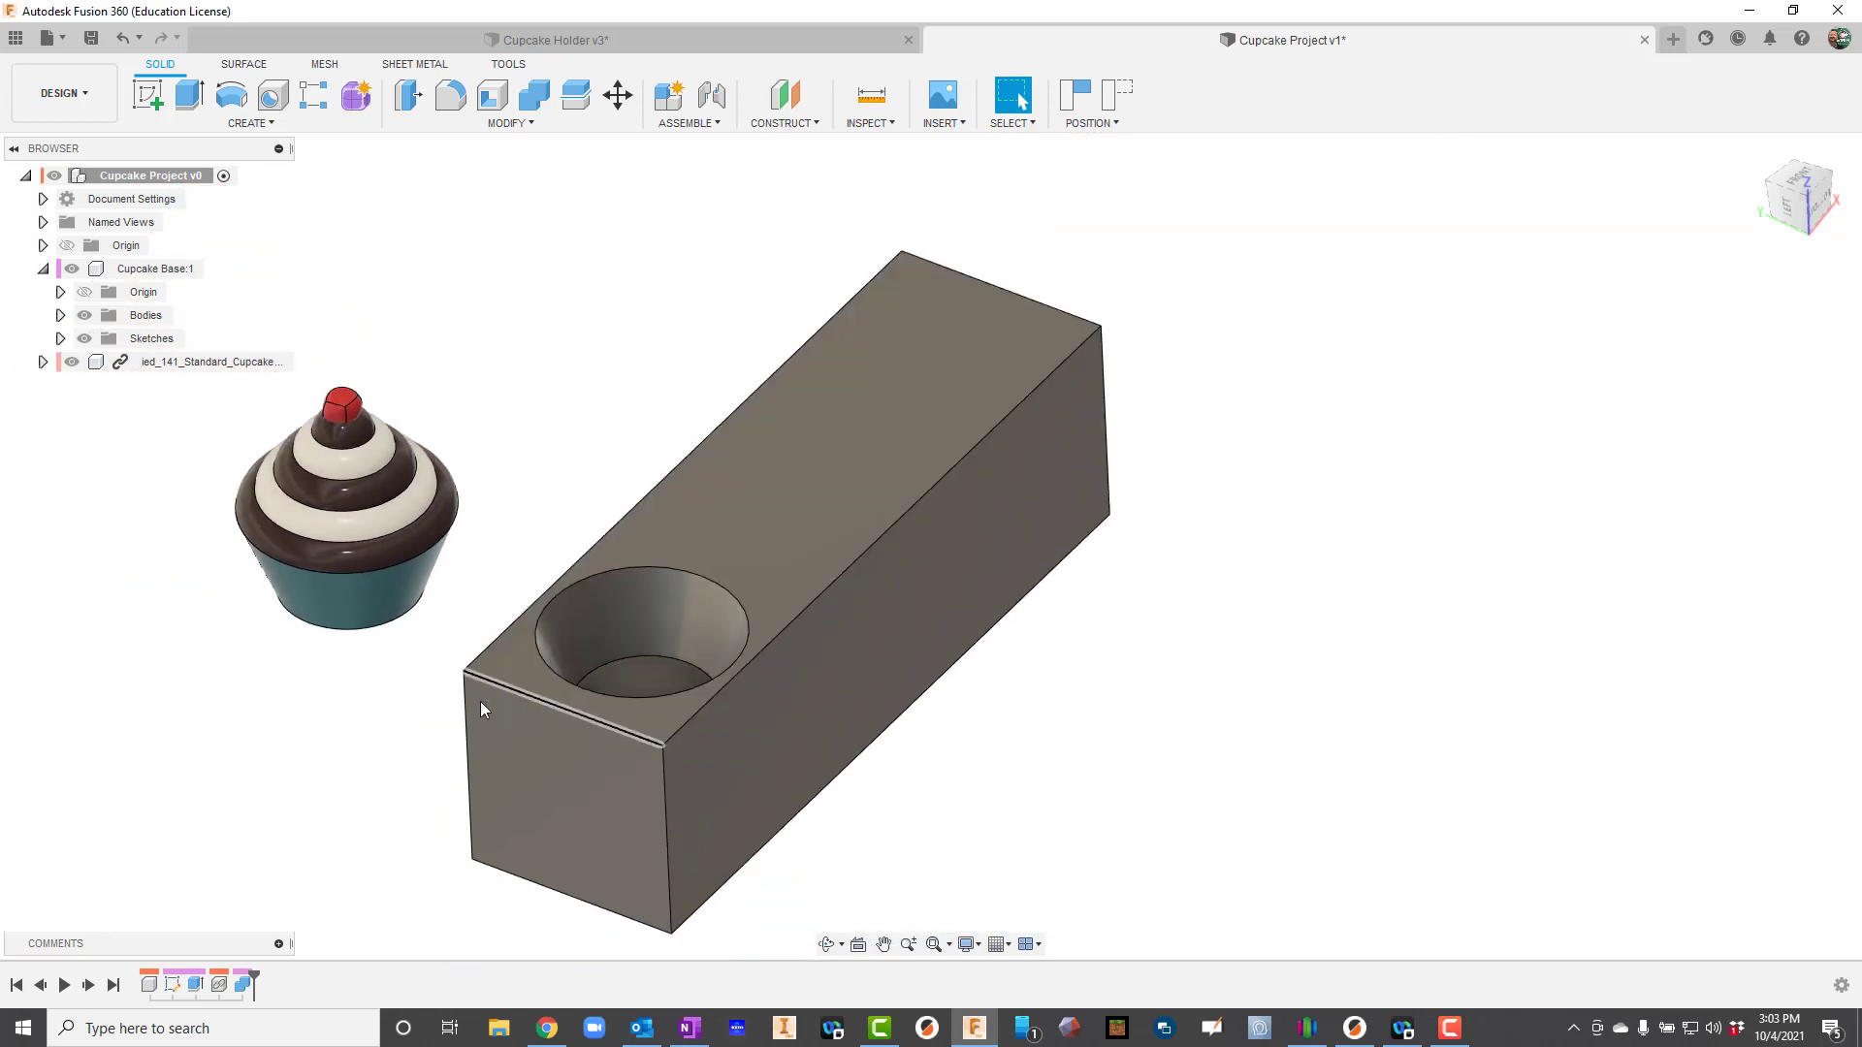
click(320, 100)
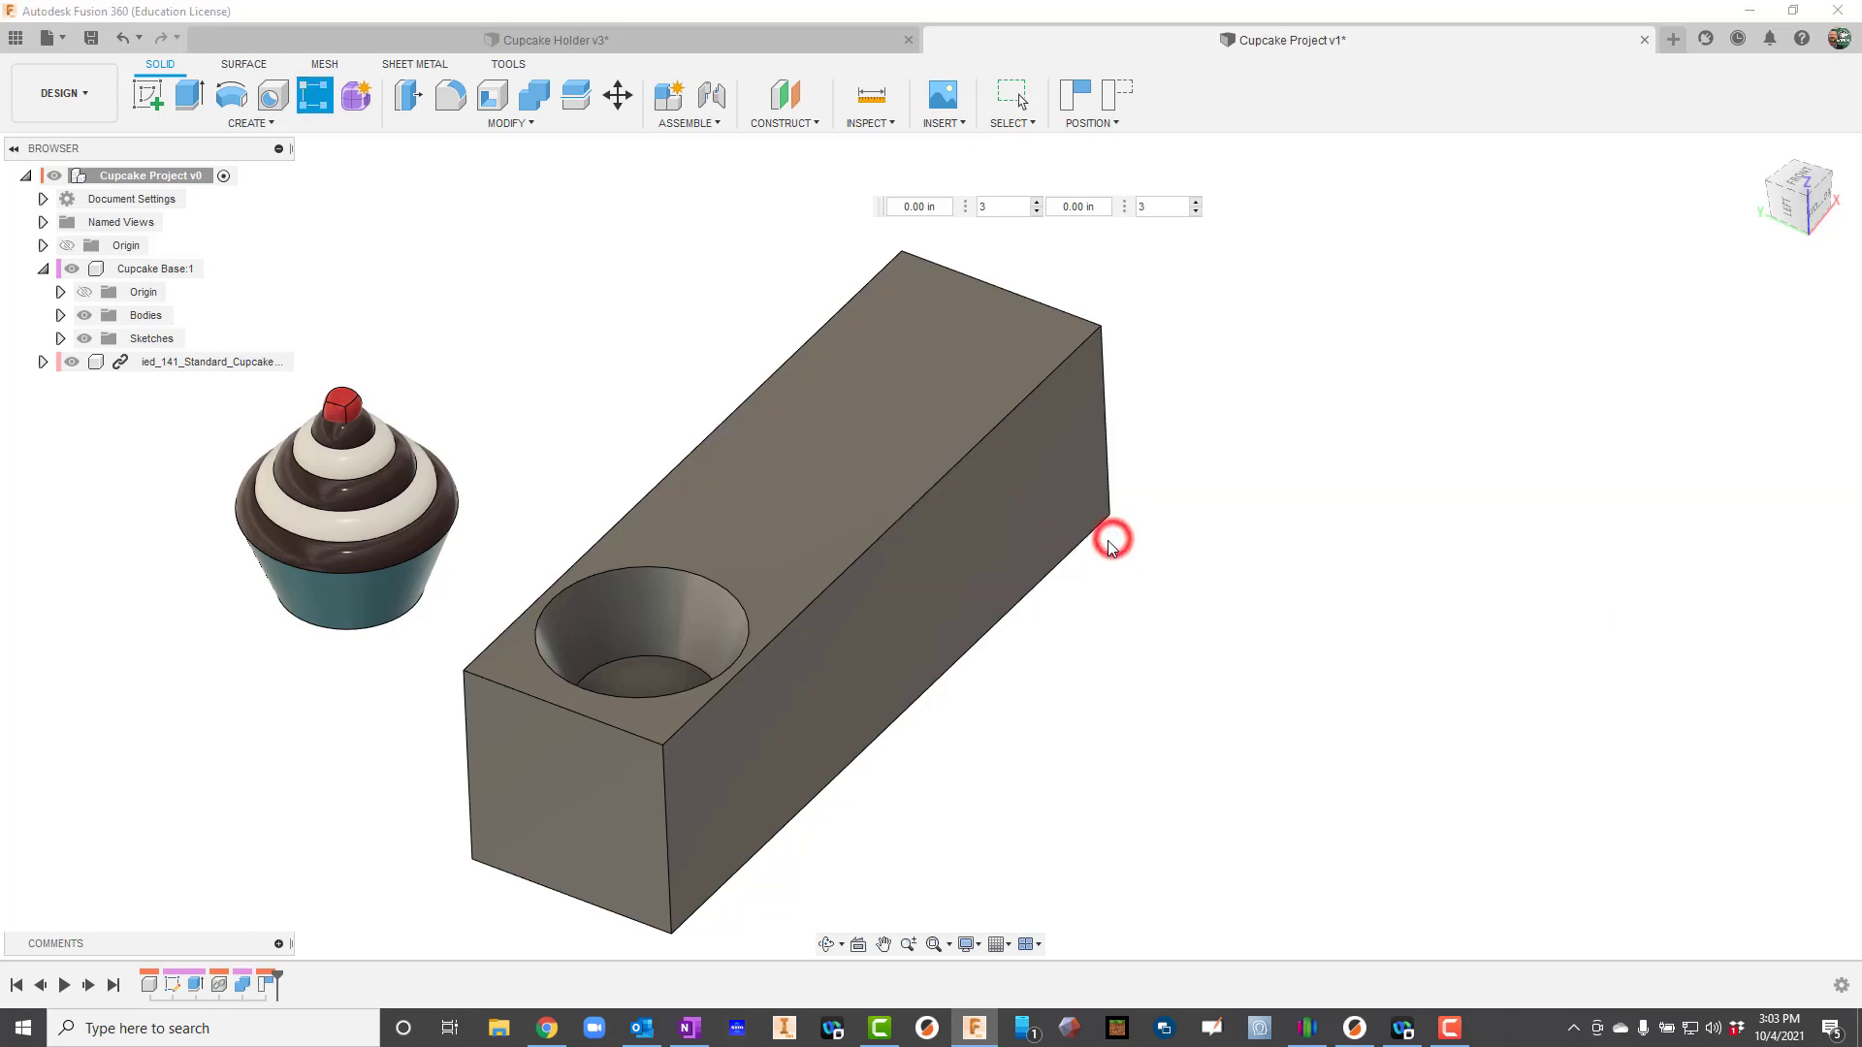
click(1765, 292)
key(Escape)
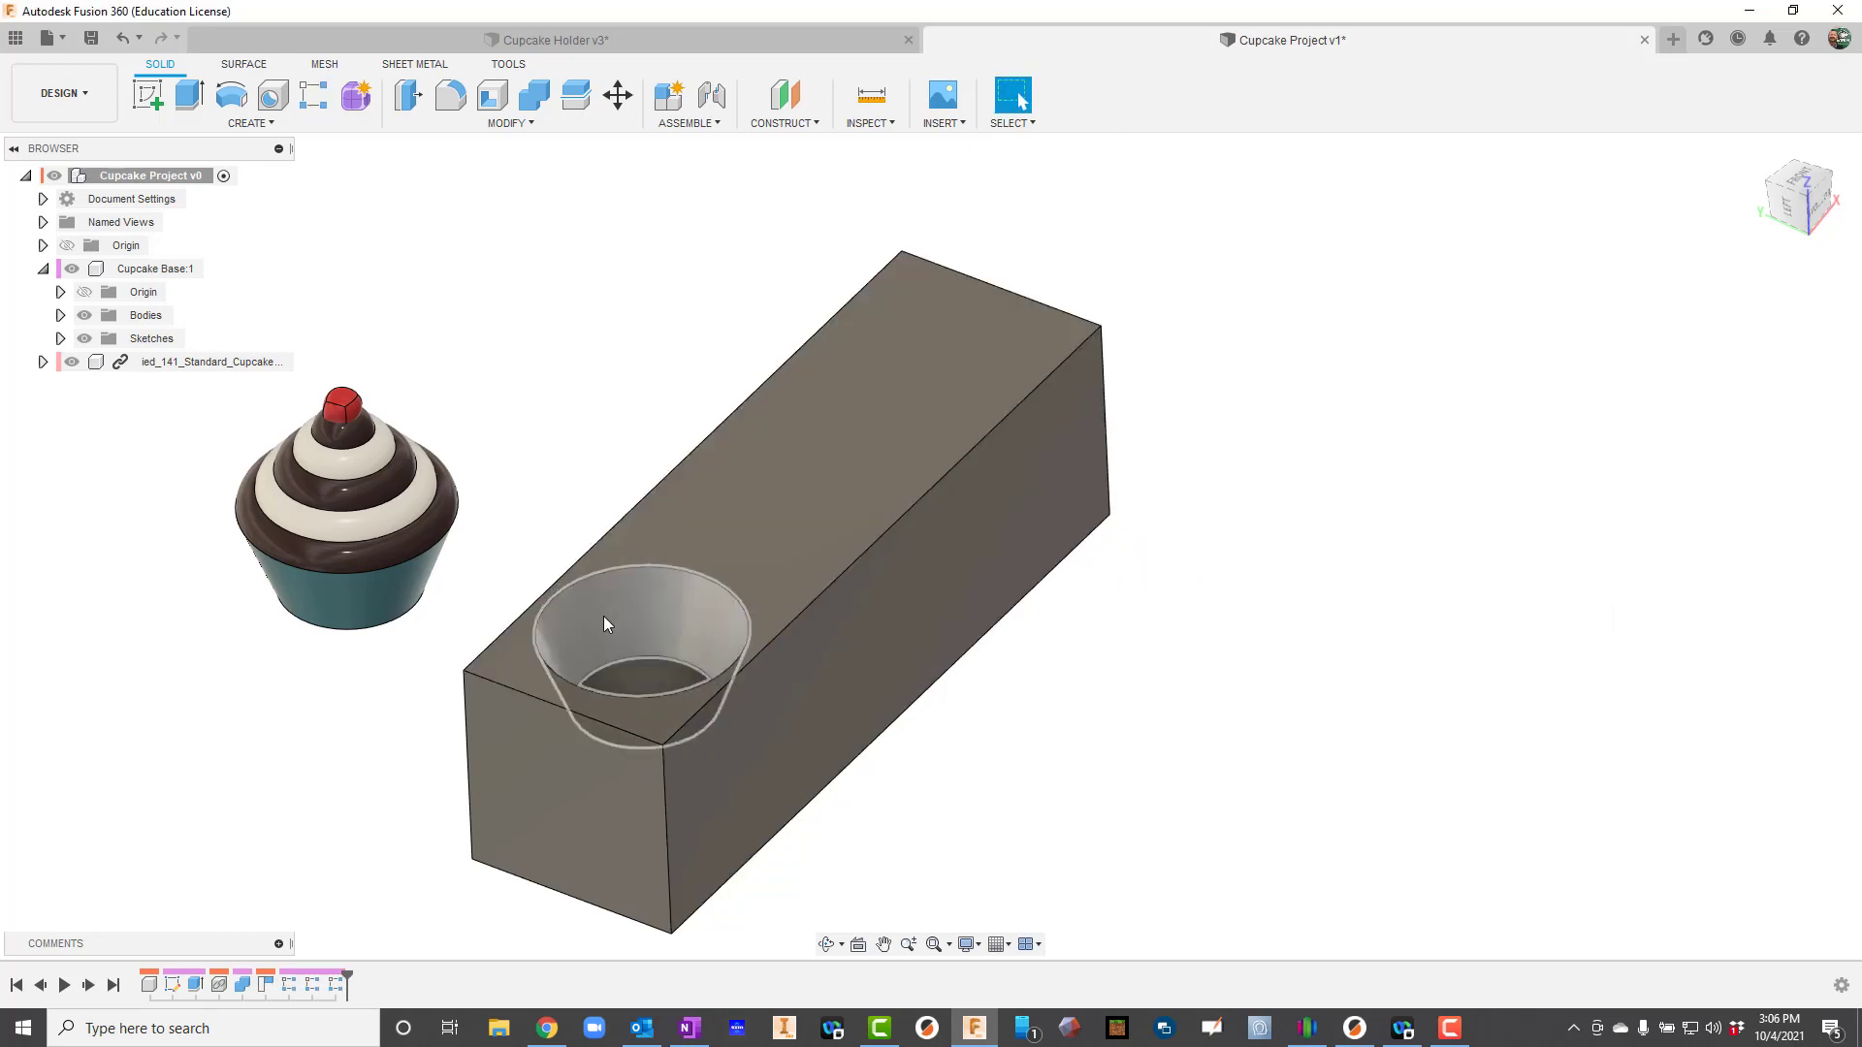
- Pattern the pocket's wall and bottom faces three times, 6.30 in along the block's long top edge
click(312, 97)
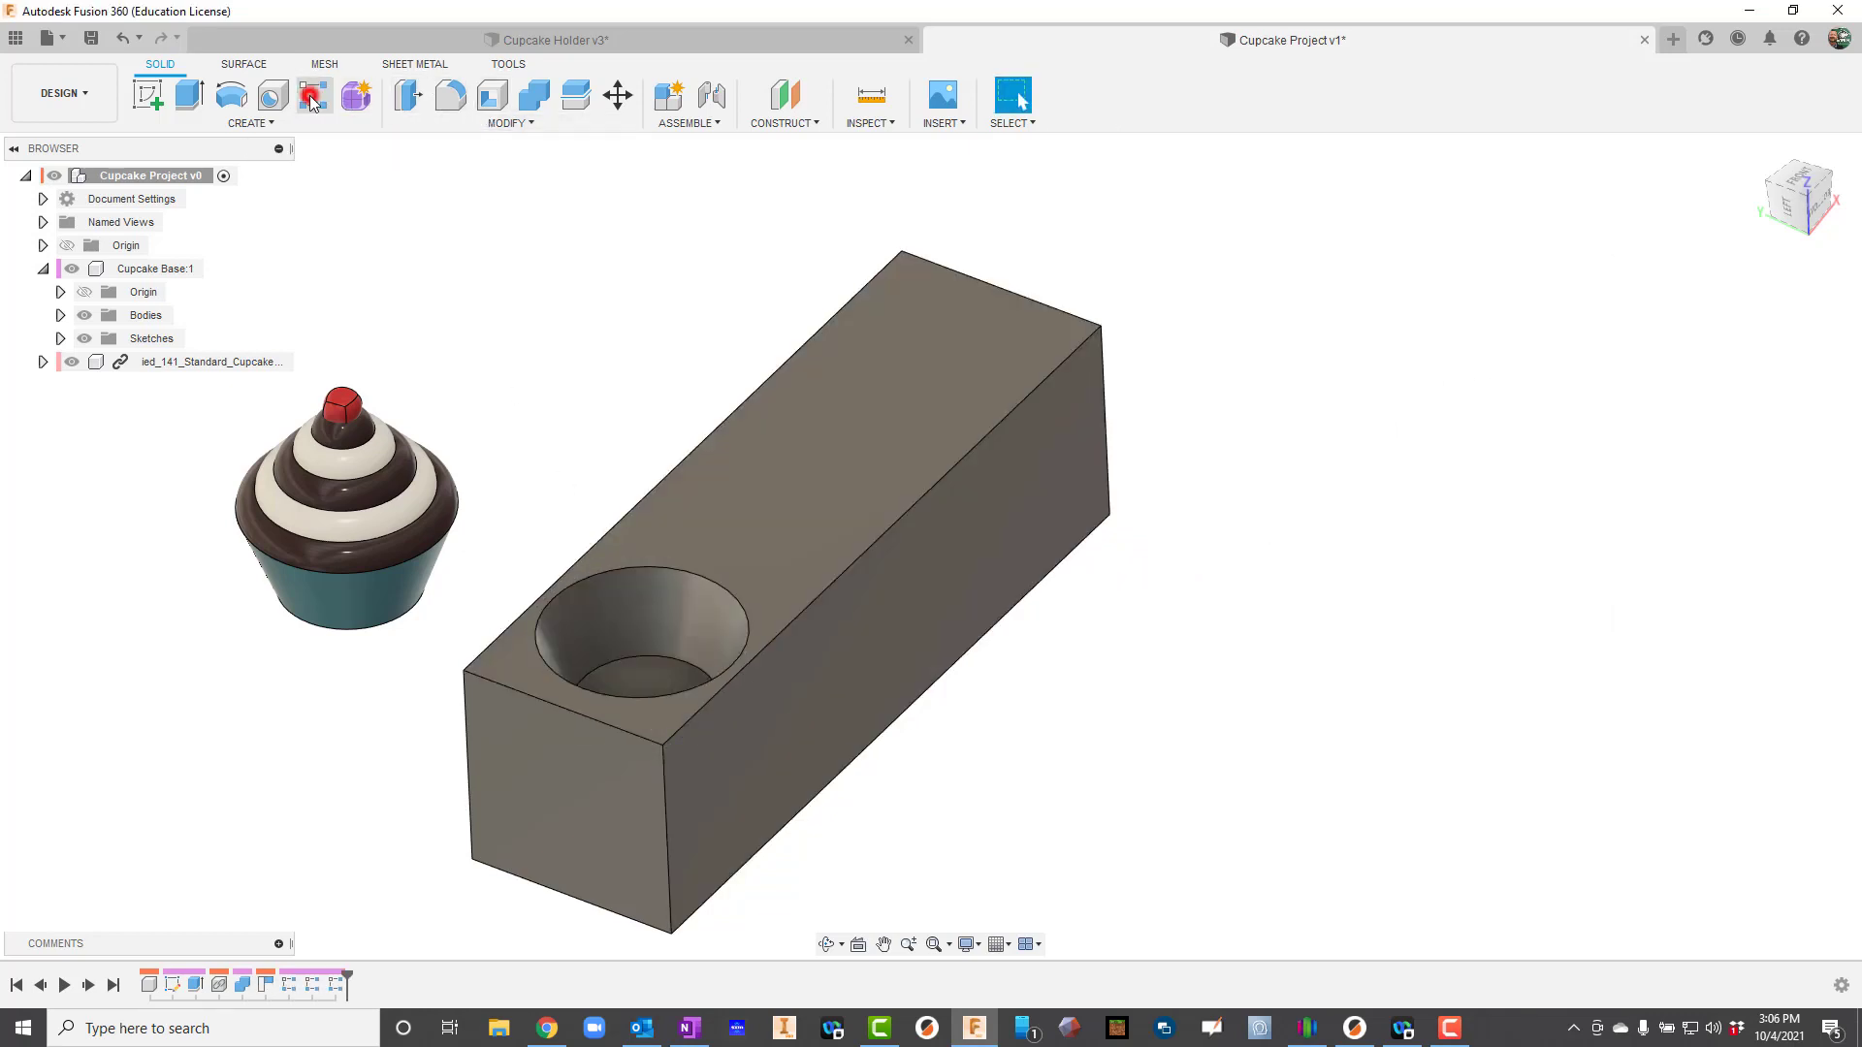
click(1765, 292)
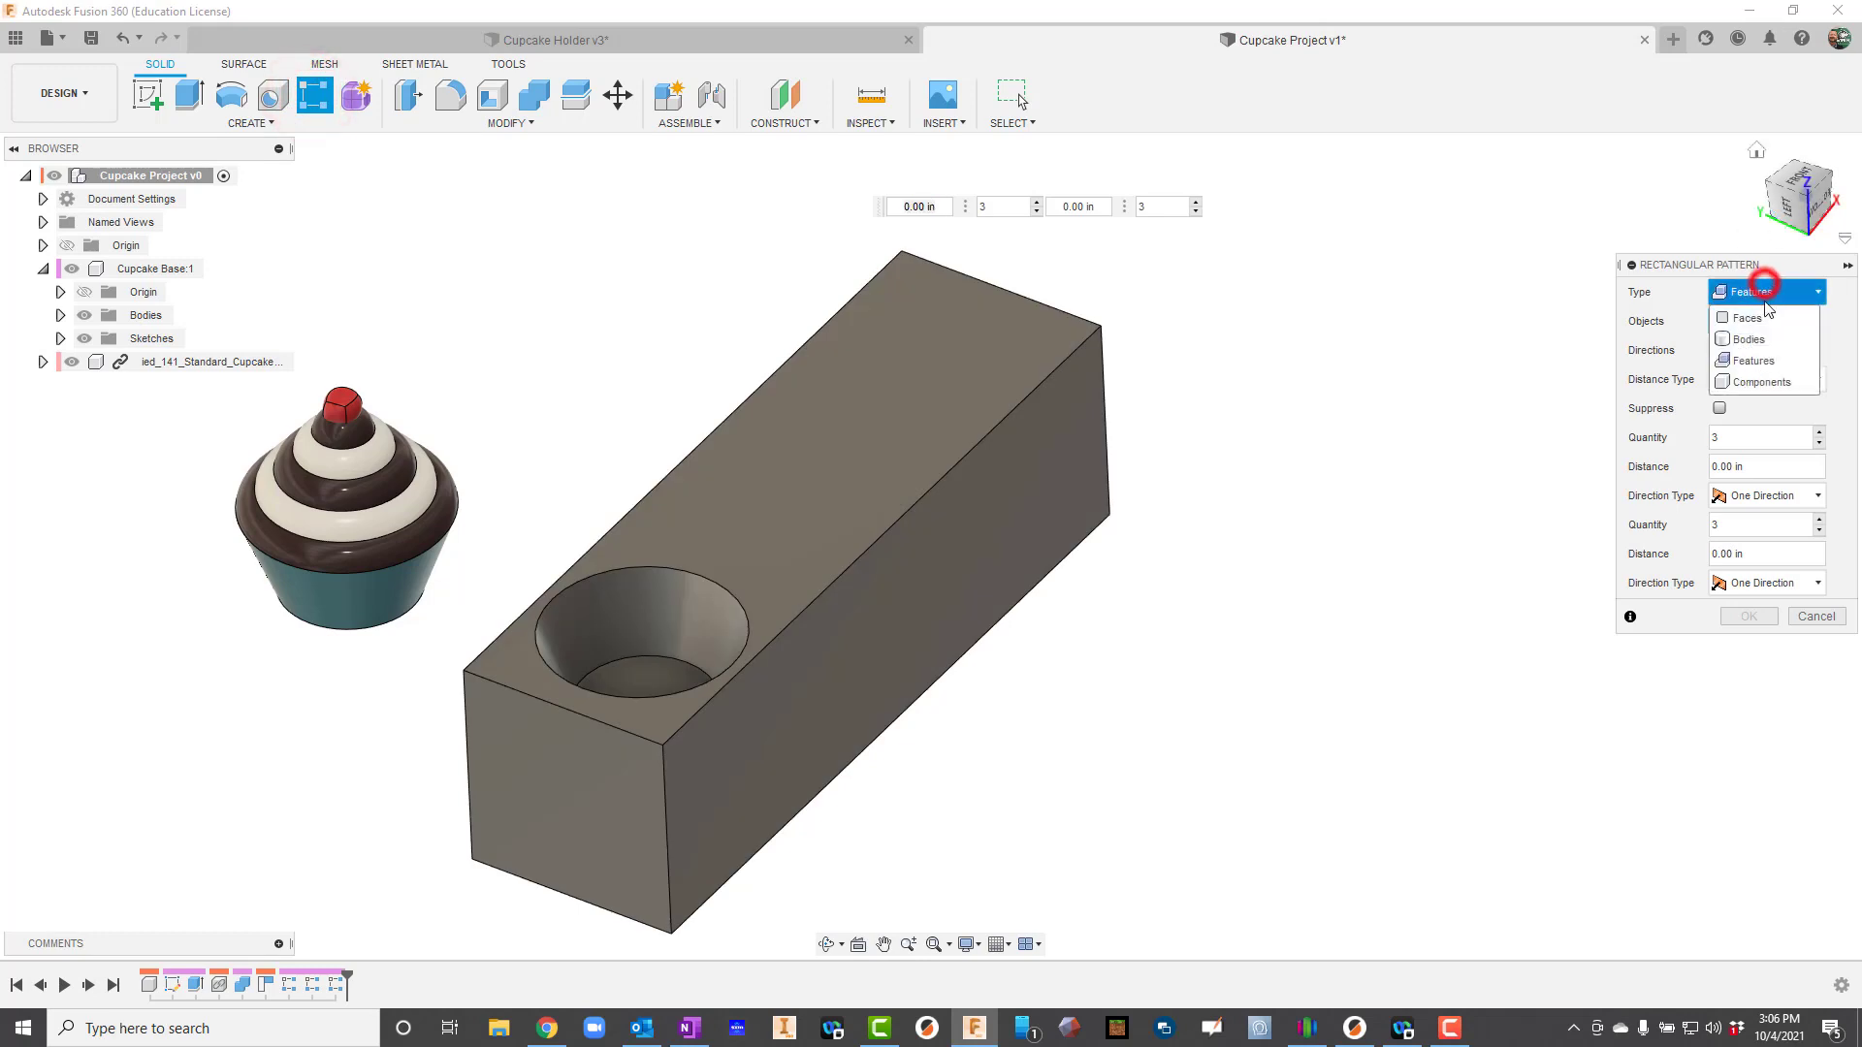
click(1746, 313)
click(695, 602)
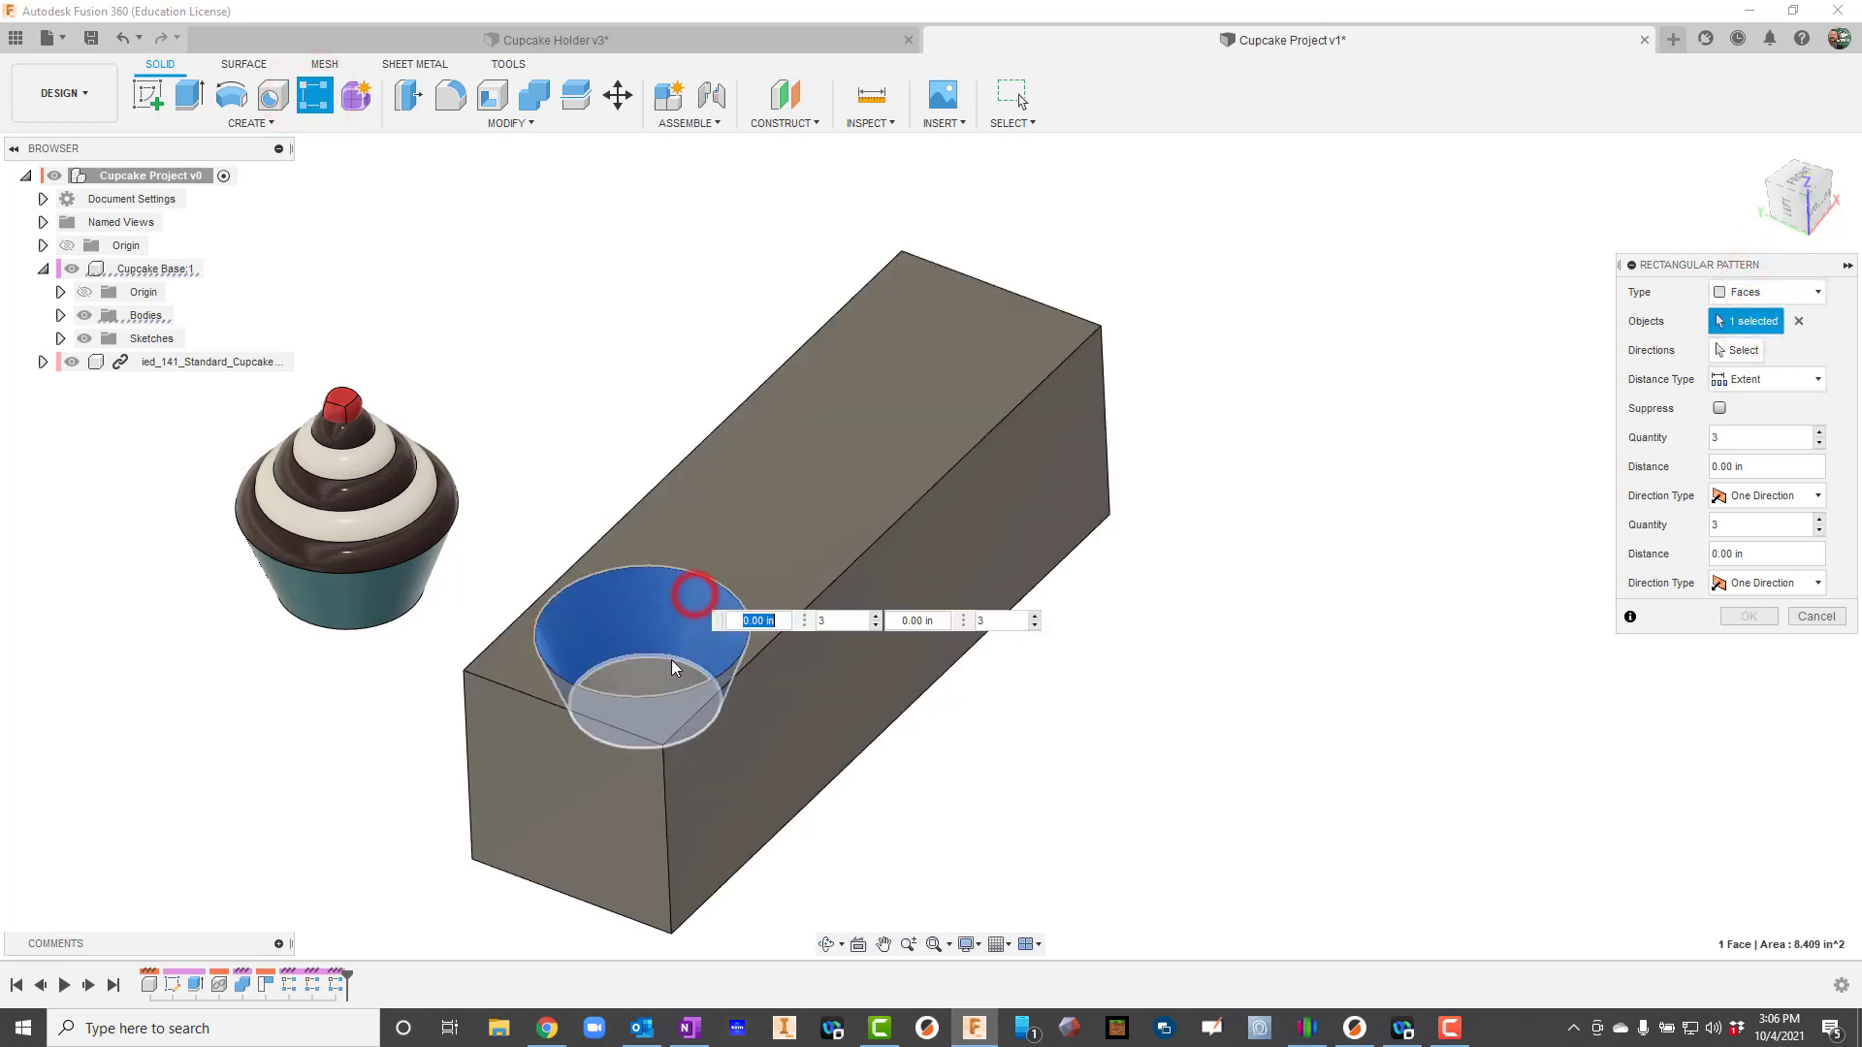
click(669, 660)
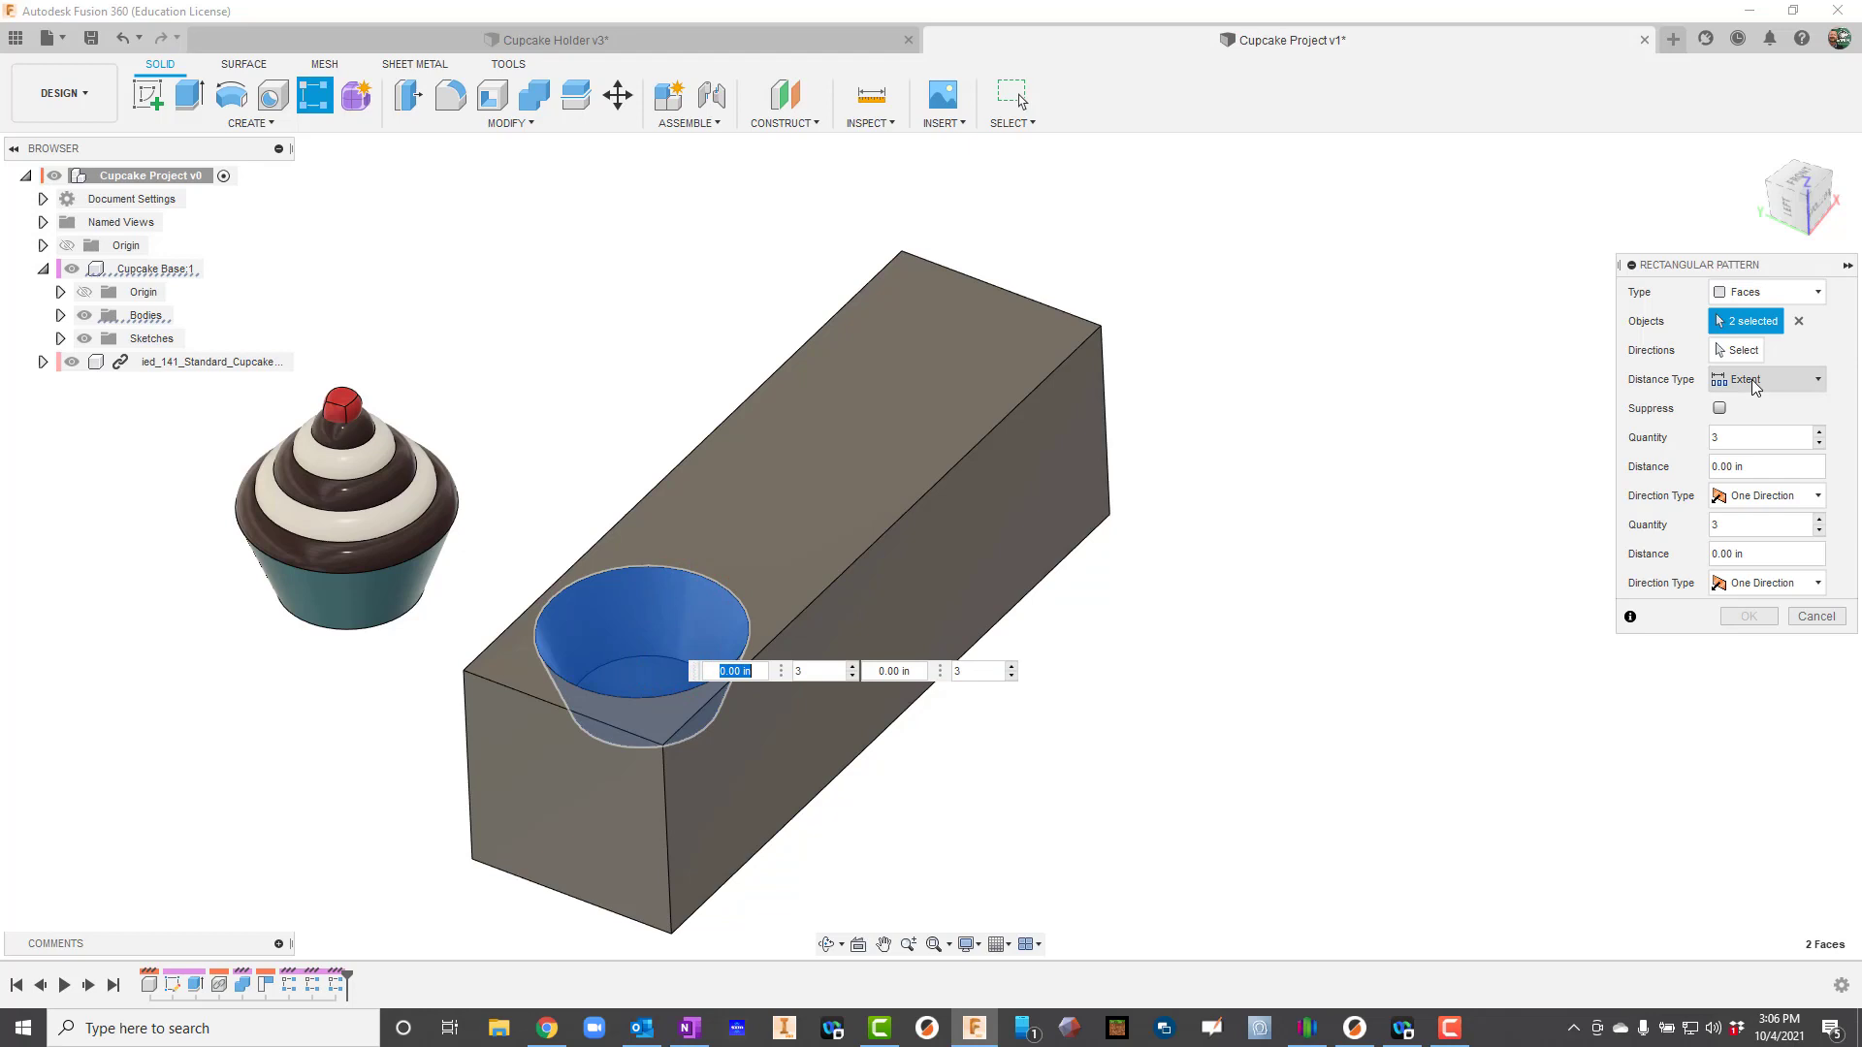
click(1740, 350)
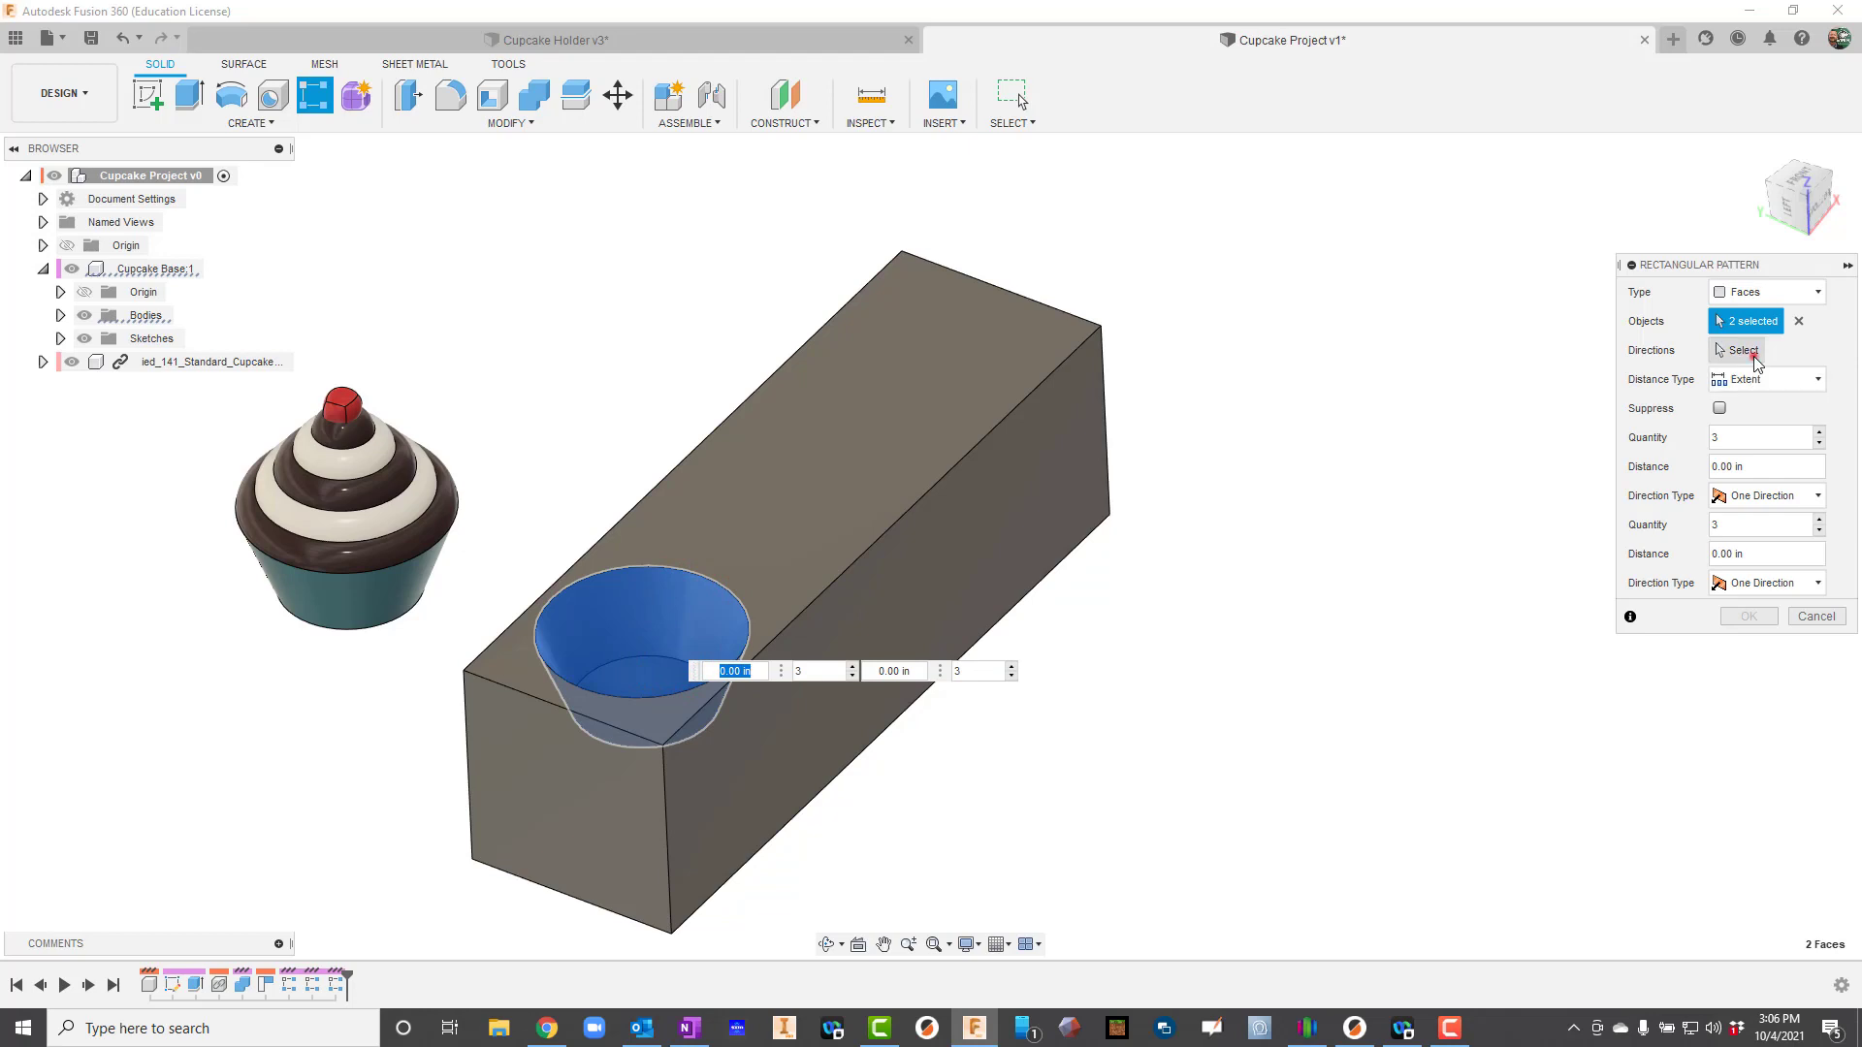
click(906, 515)
drag(669, 628, 931, 390)
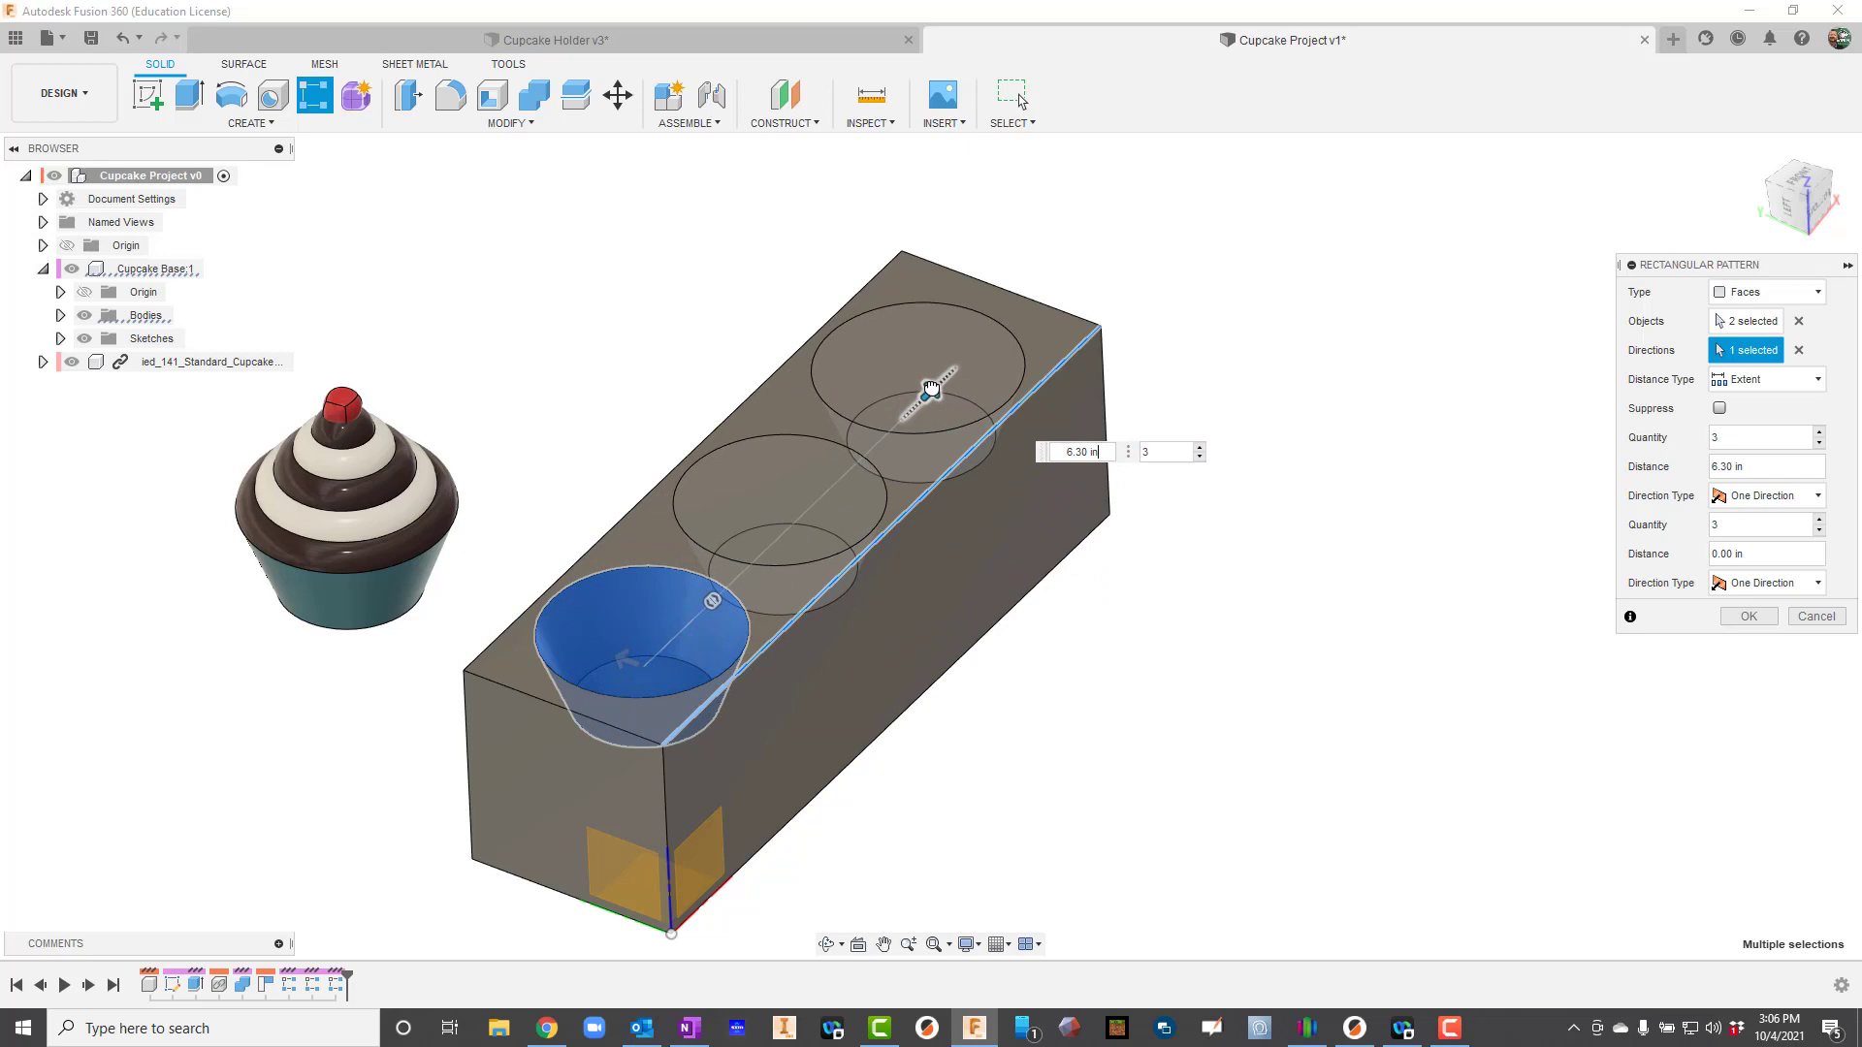
key(Tab)
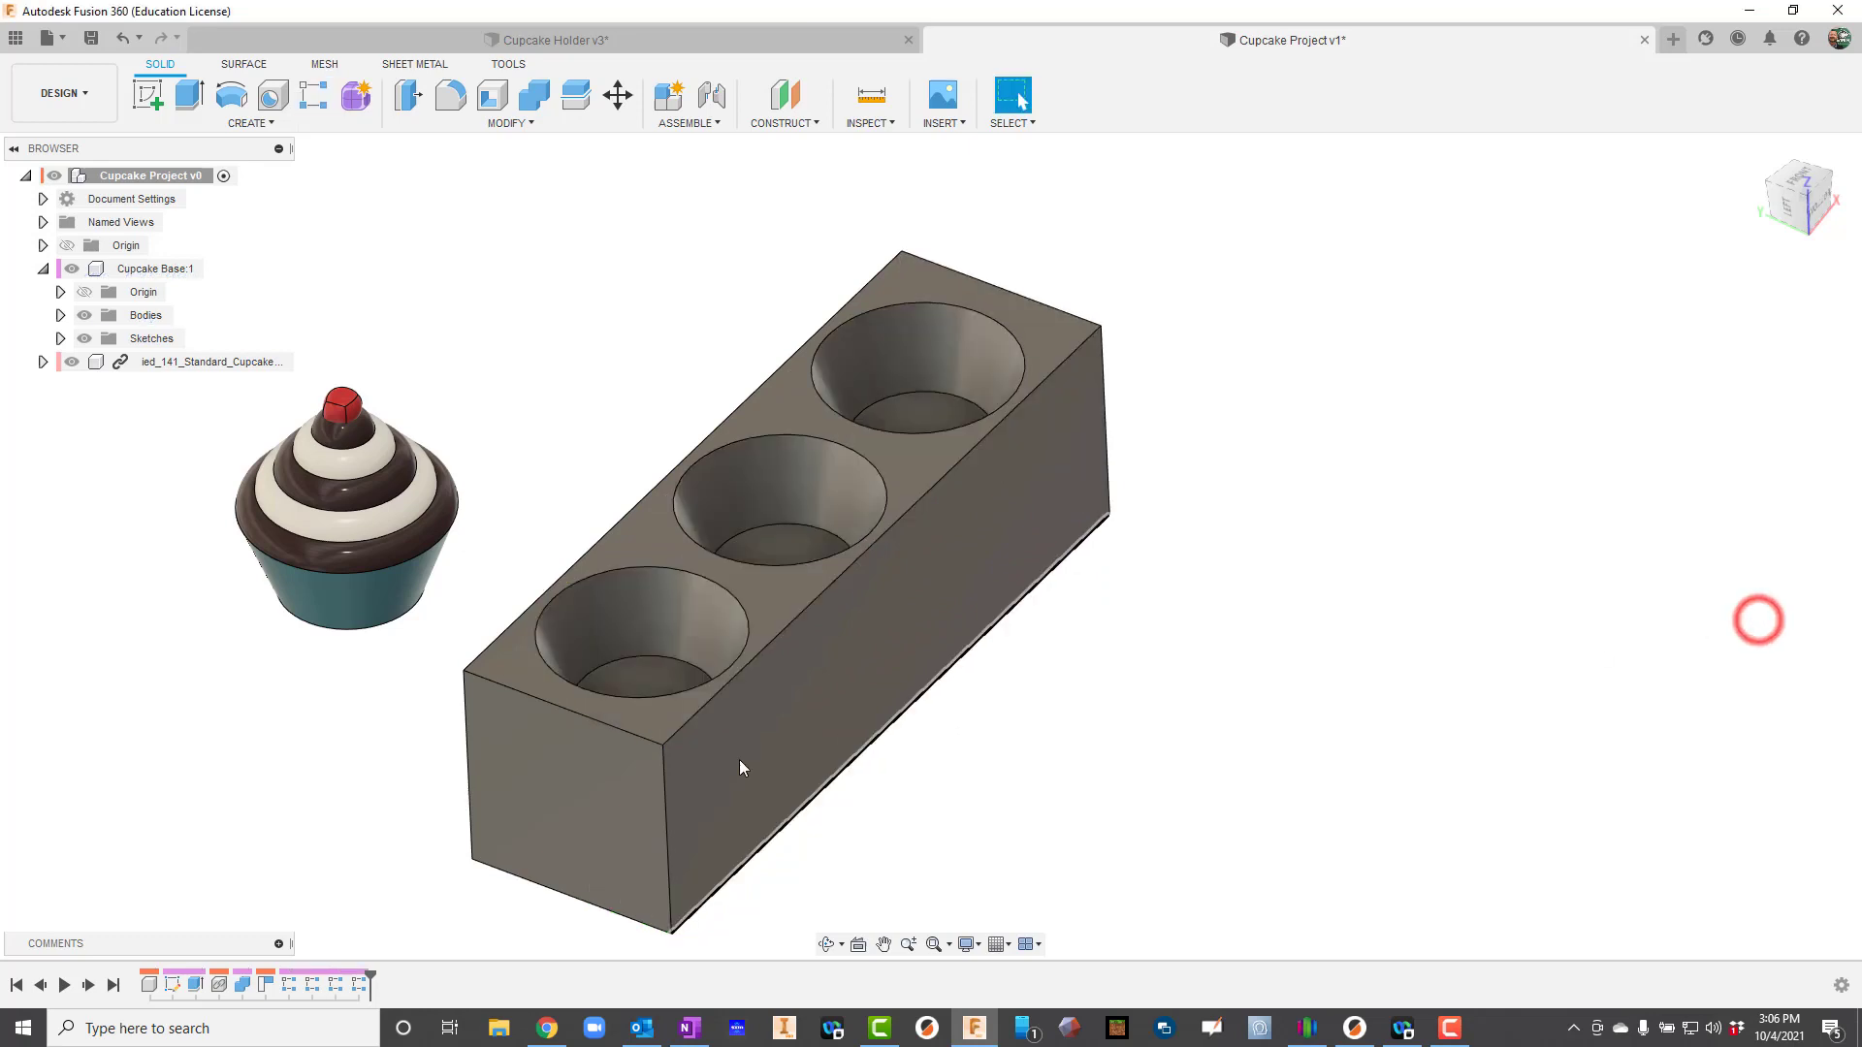